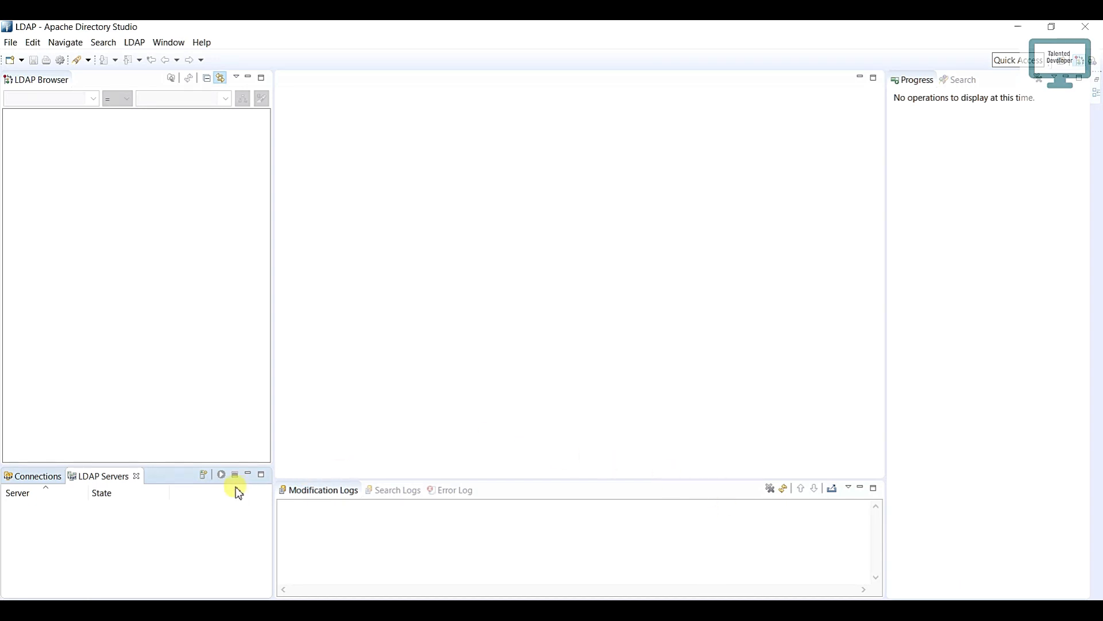
Step: Create an LDAP server of type ApacheDS 2.0.0 under its default name and start it
left_click(205, 476)
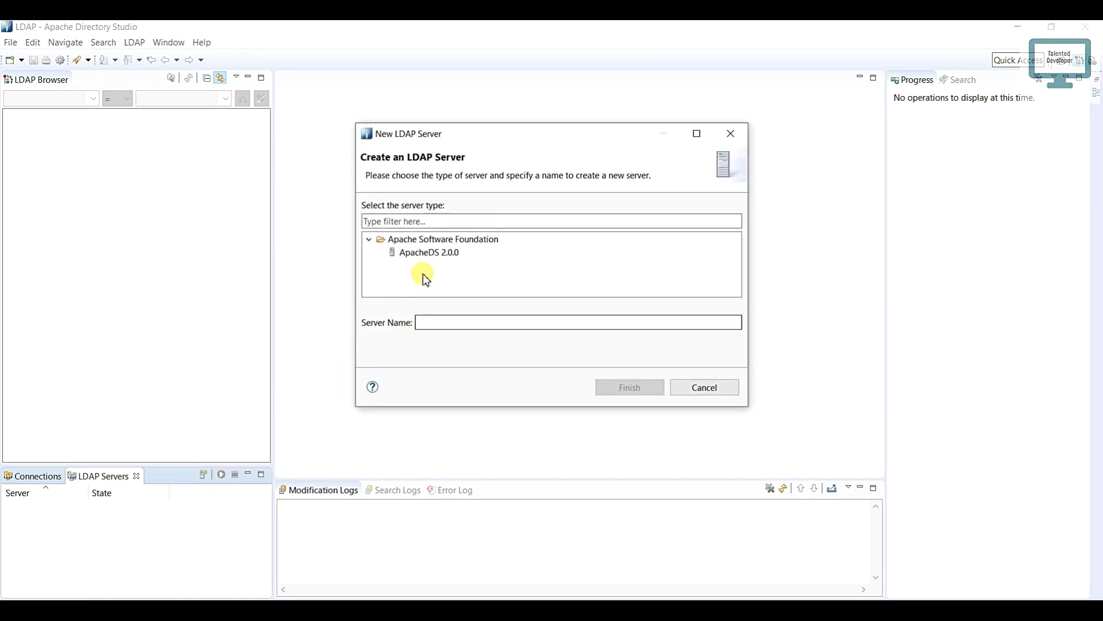
left_click(416, 257)
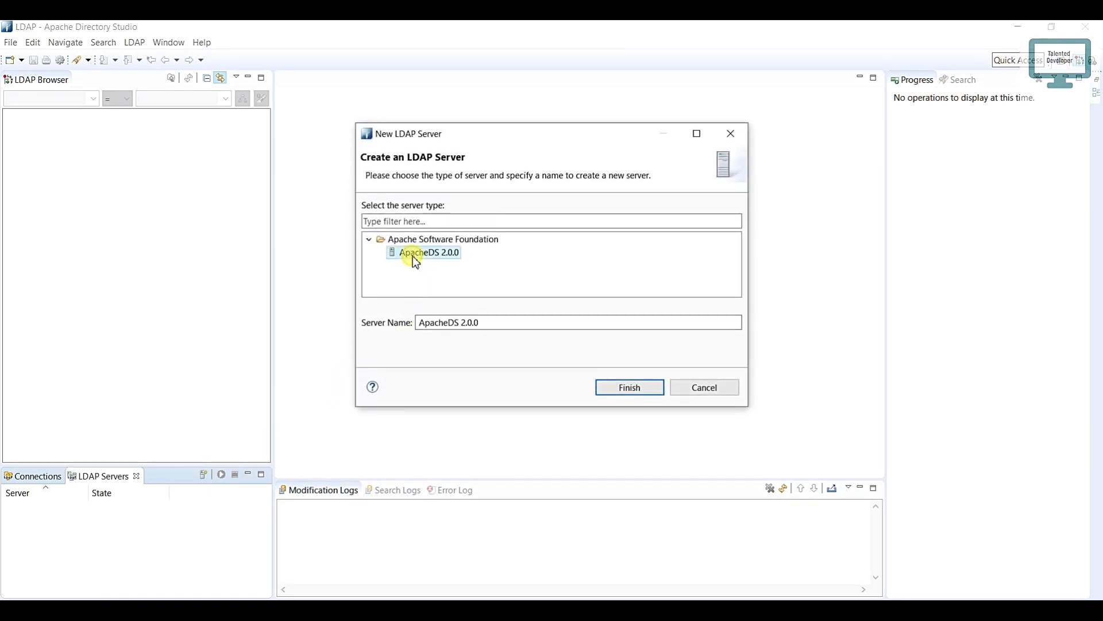
left_click(633, 387)
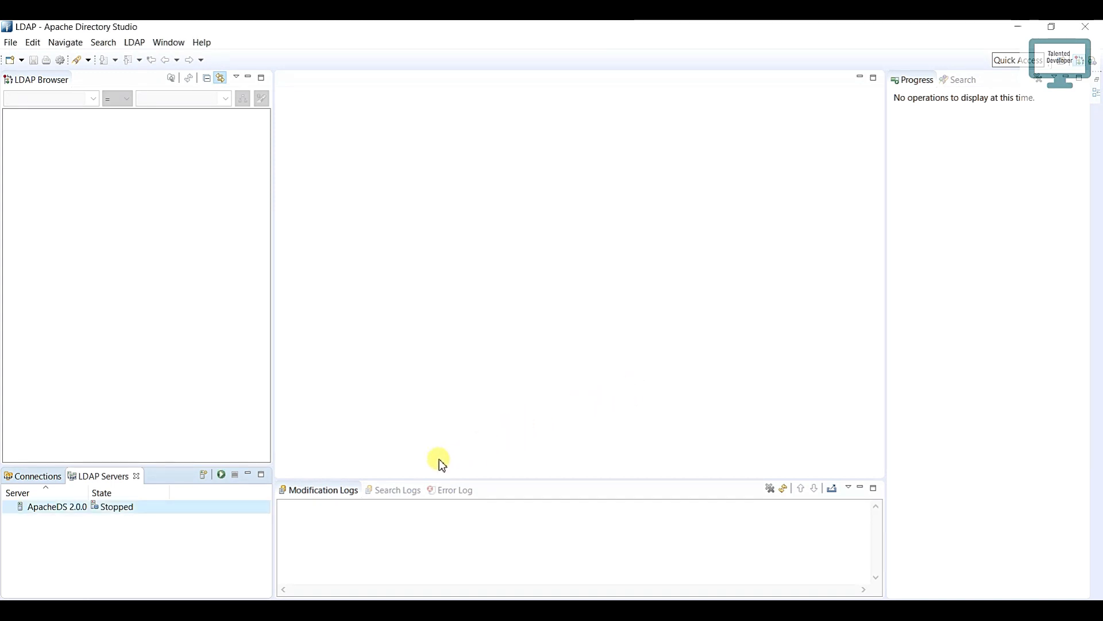
right_click(107, 516)
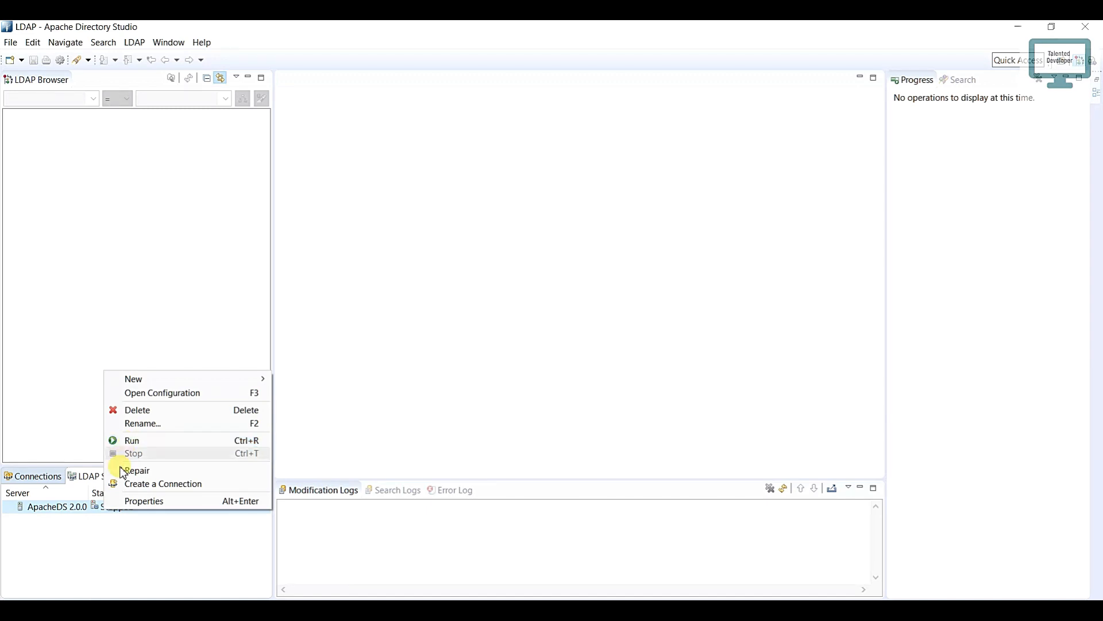
left_click(107, 527)
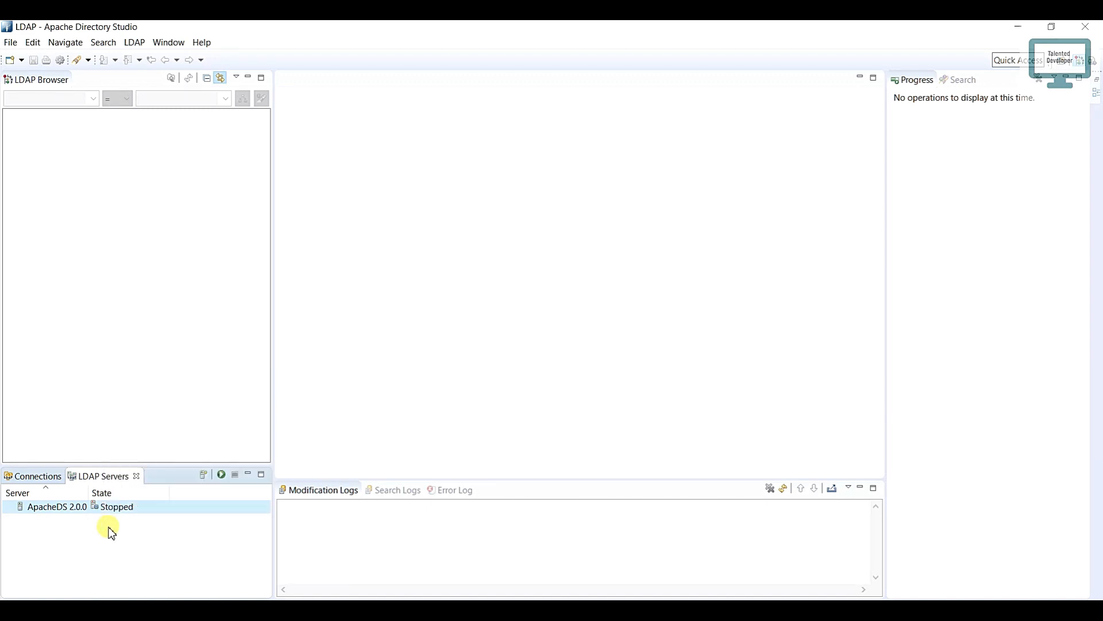
left_click(227, 477)
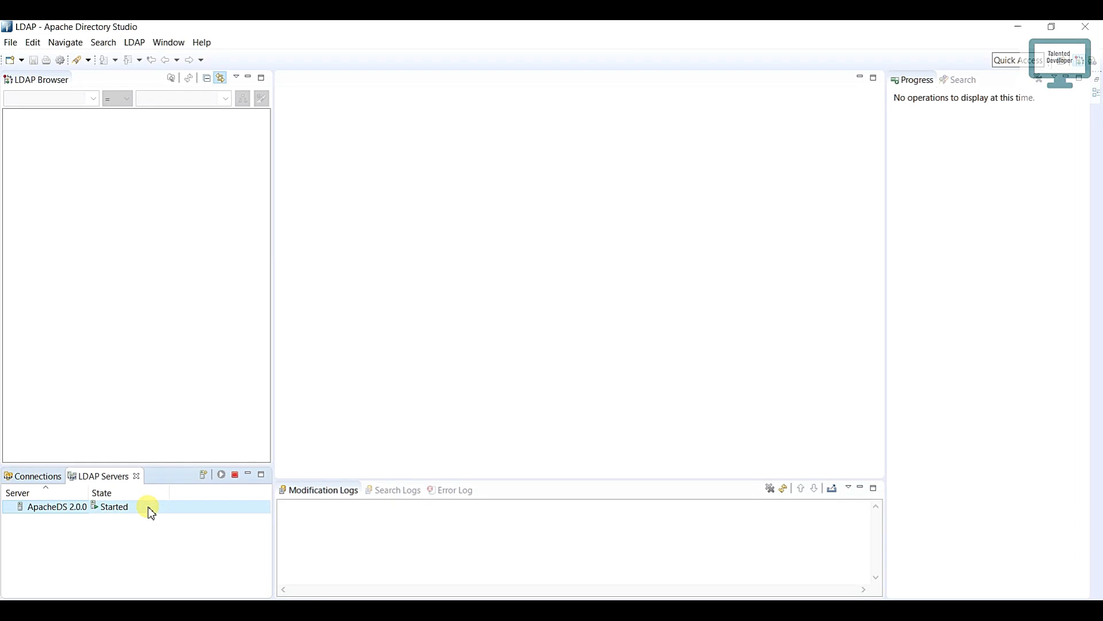
Step: Create a connection for the running ApacheDS 2.0.0 server and dismiss the notice
left_click(39, 477)
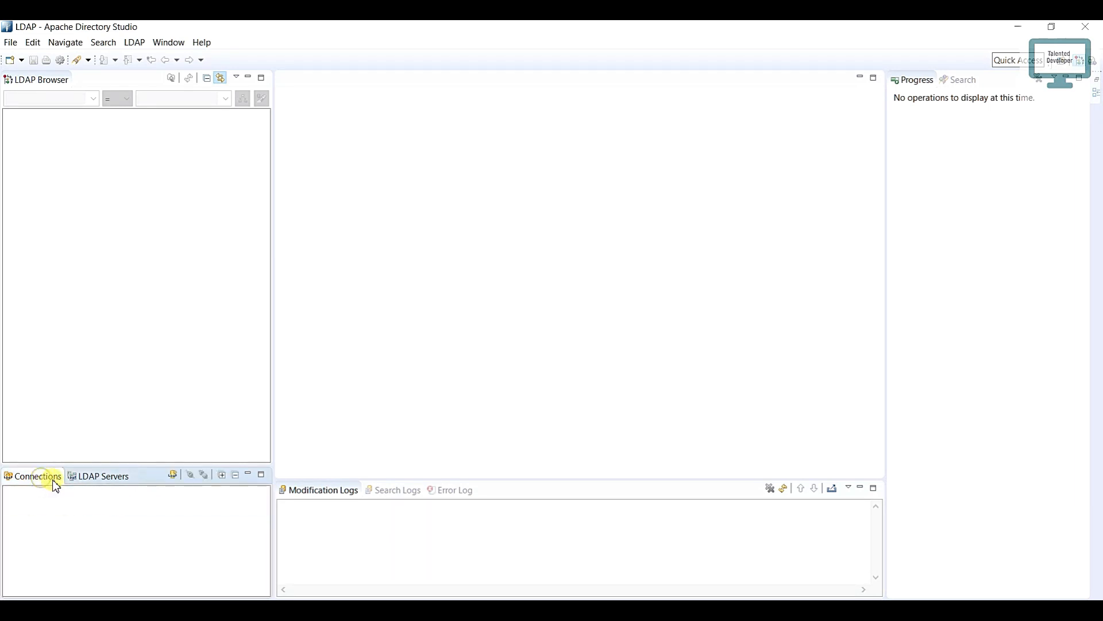
left_click(90, 480)
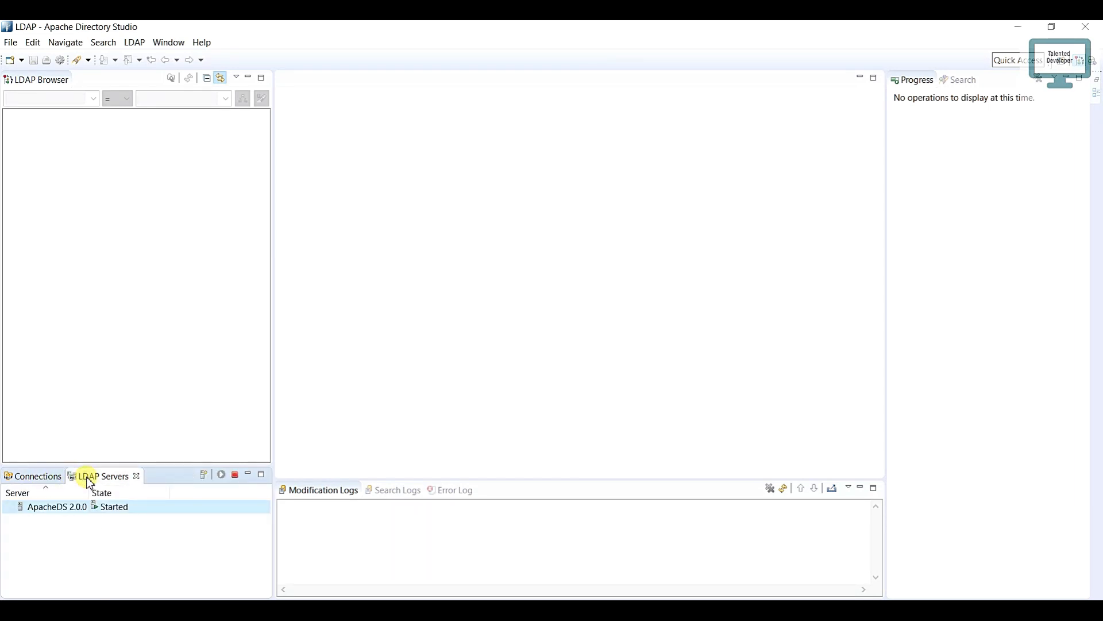
right_click(149, 508)
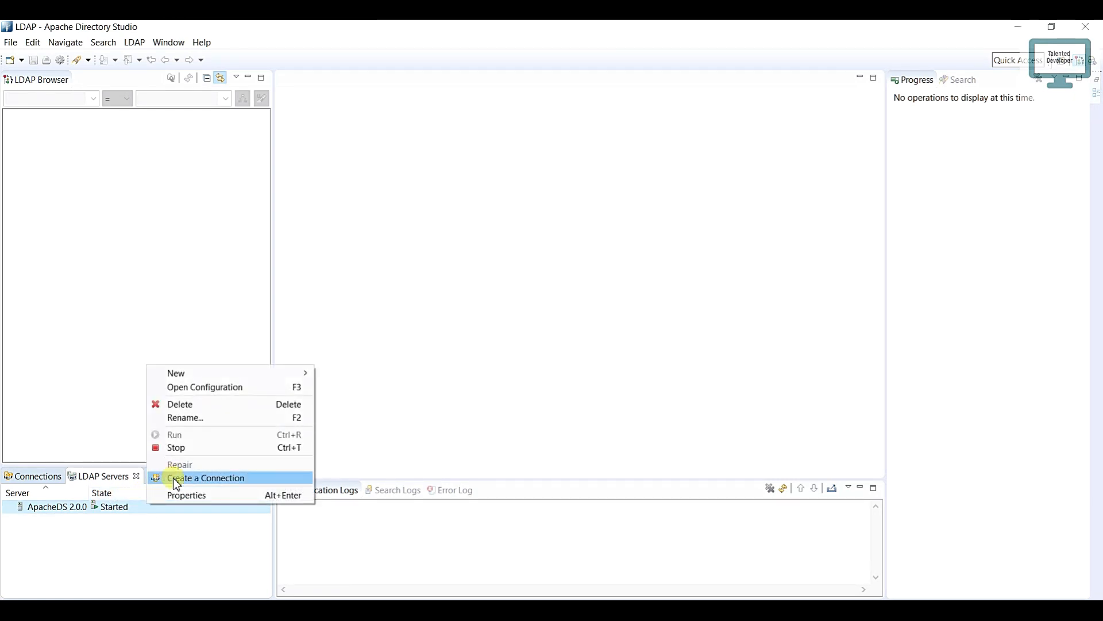
left_click(208, 482)
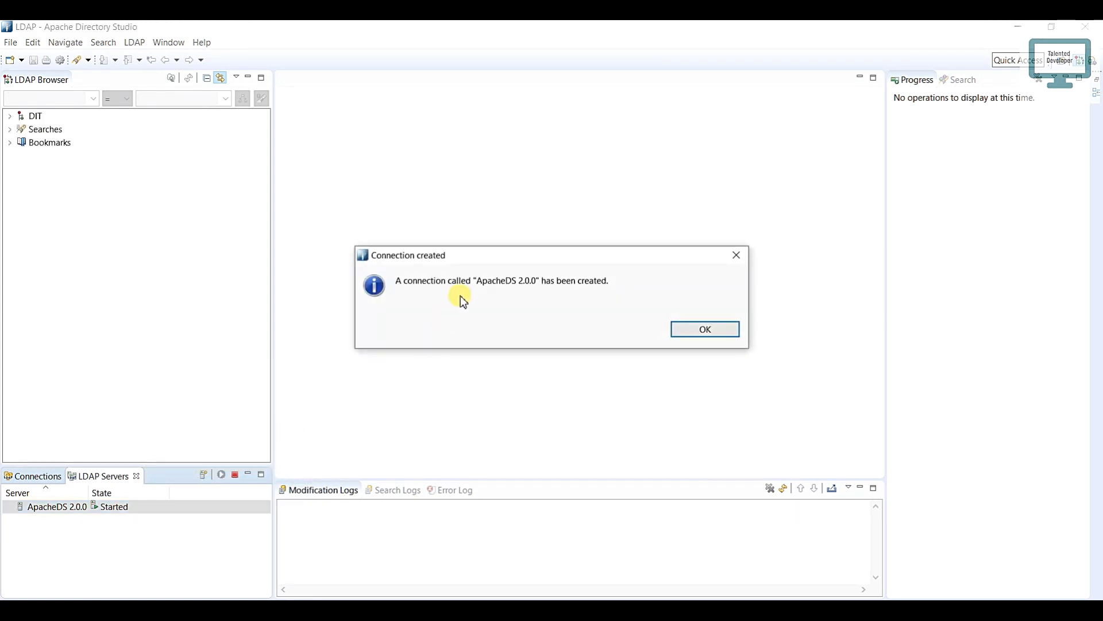
left_click(704, 331)
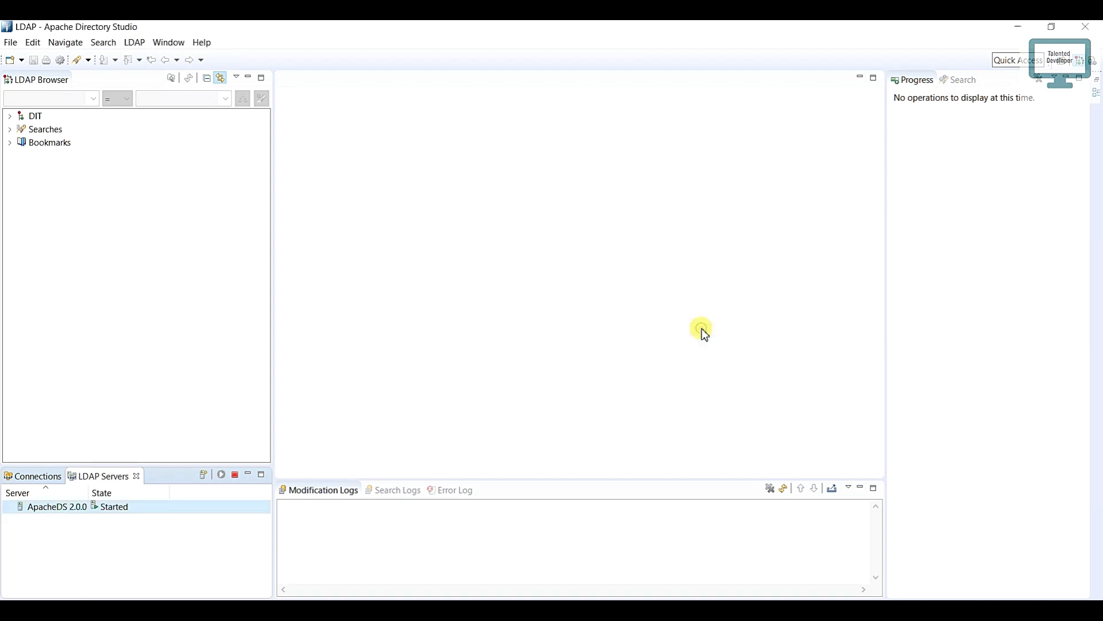
Step: Open the ApacheDS 2.0.0 connection and expand the DIT down to the entries under ou=system
left_click(35, 477)
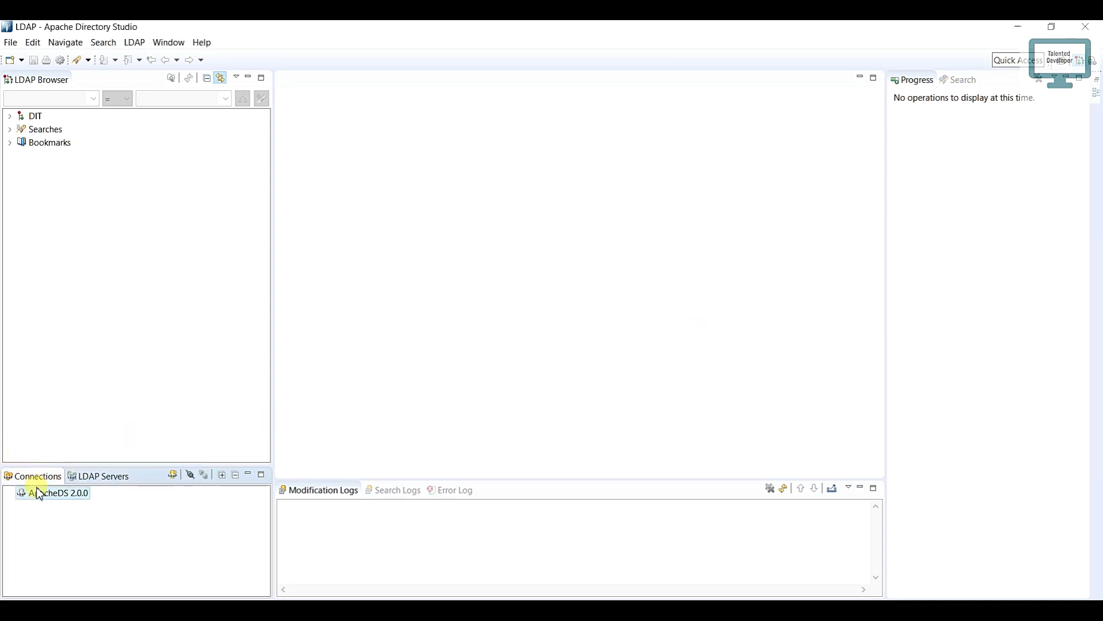
left_click(55, 497)
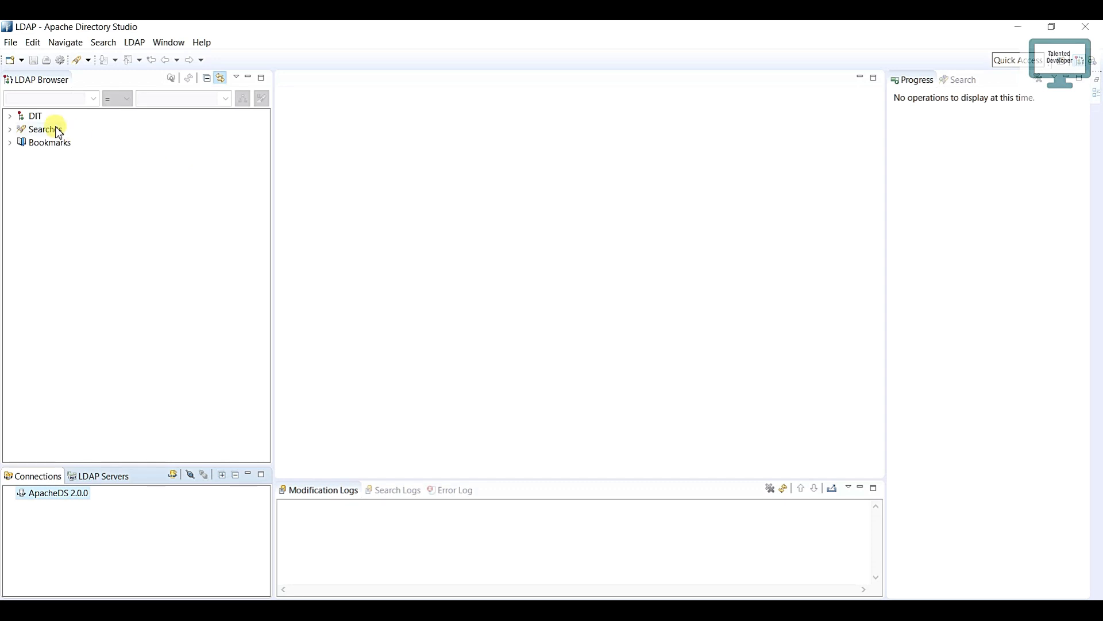
left_click(10, 116)
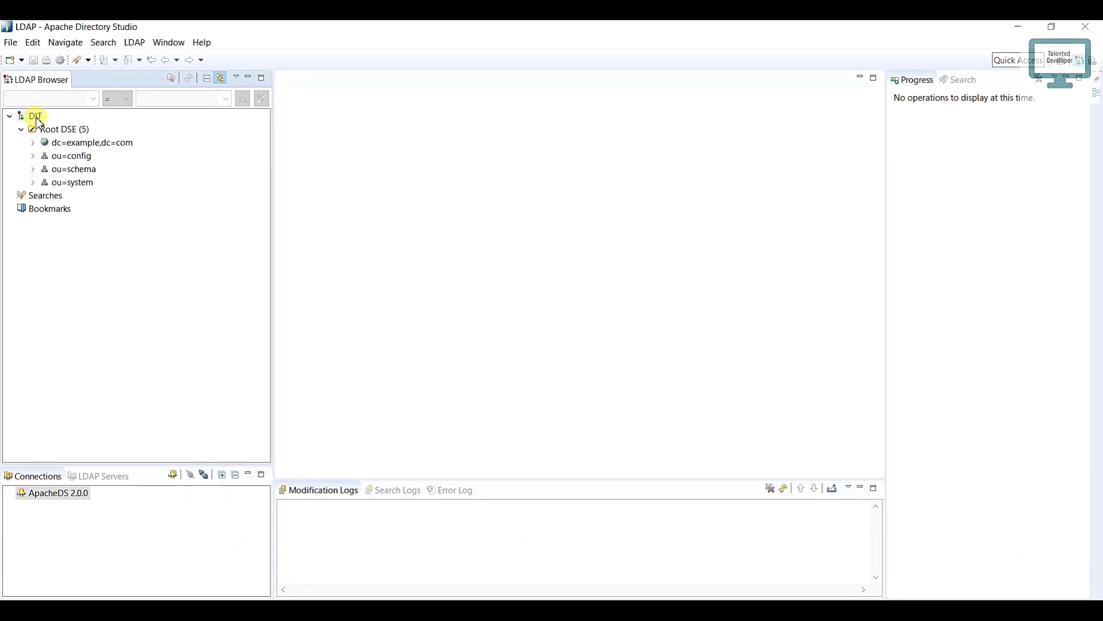
left_click(34, 182)
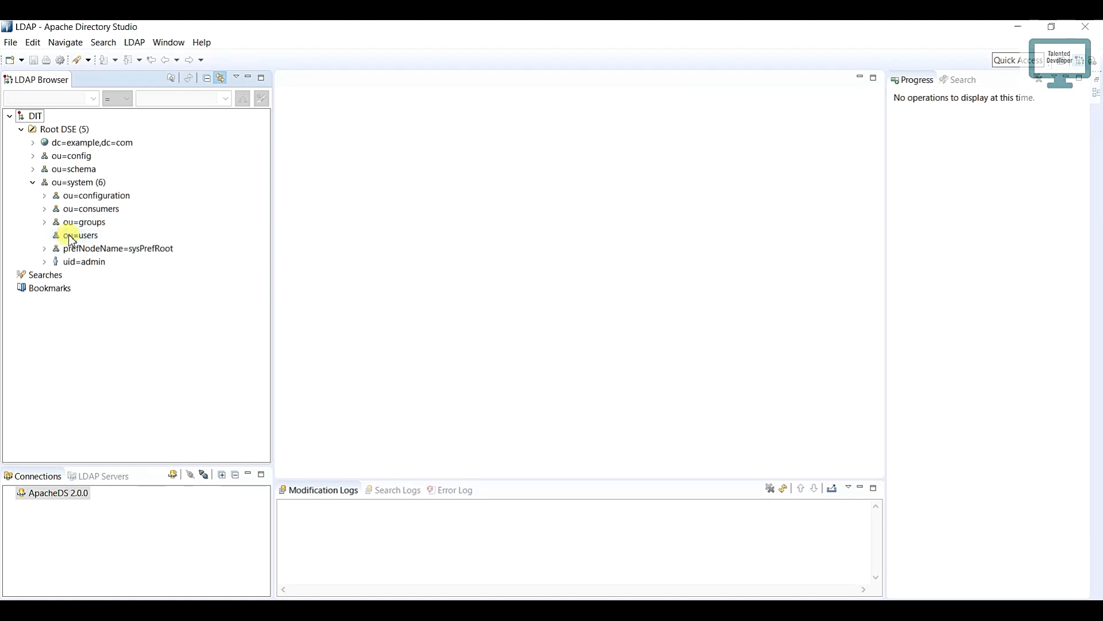
Step: Stop the ApacheDS 2.0.0 server and try to open the ou=configuration and ou=groups entries
left_click(91, 476)
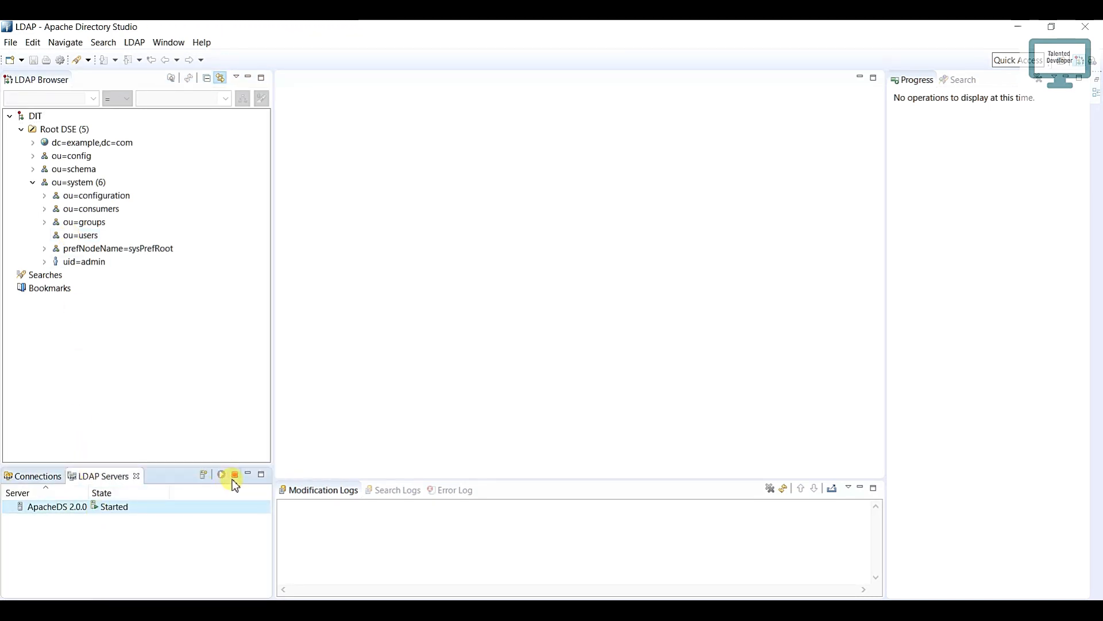
left_click(234, 481)
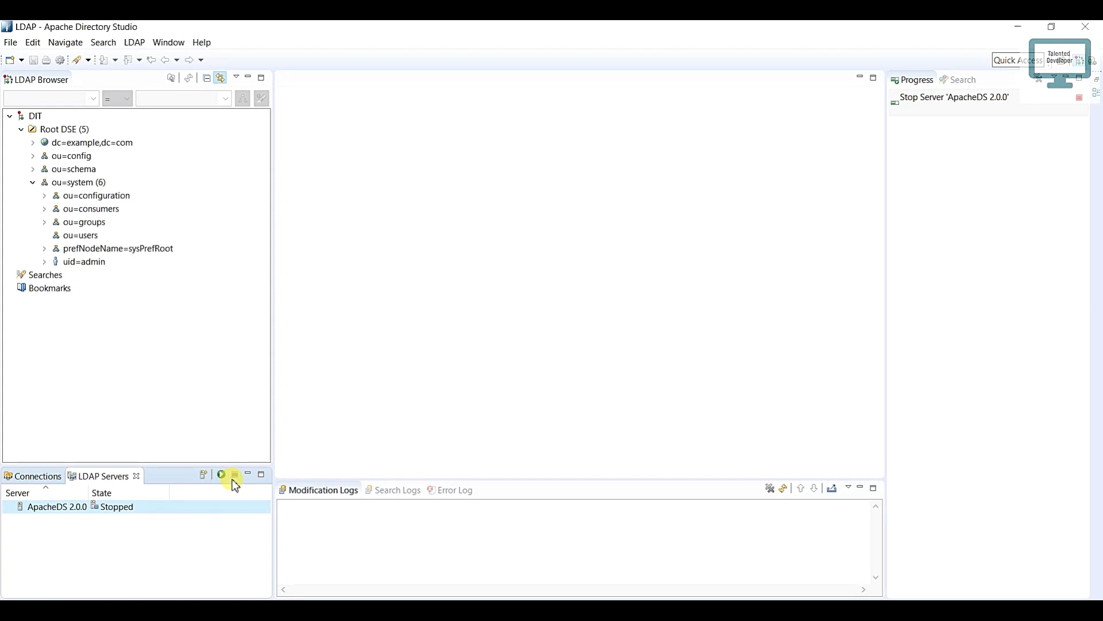
left_click(53, 480)
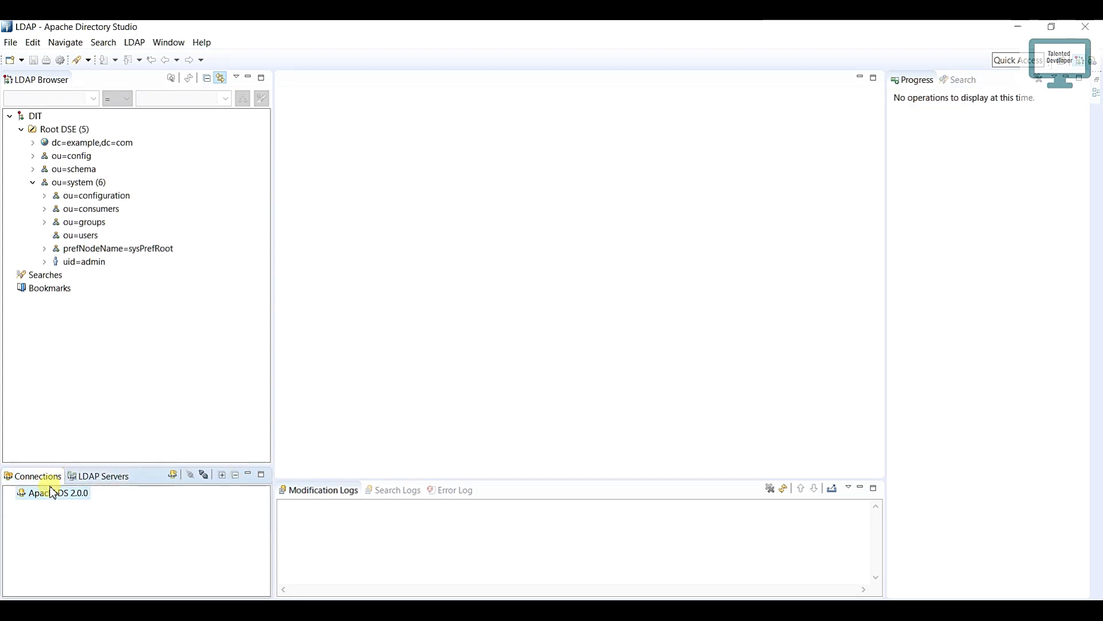
left_click(72, 196)
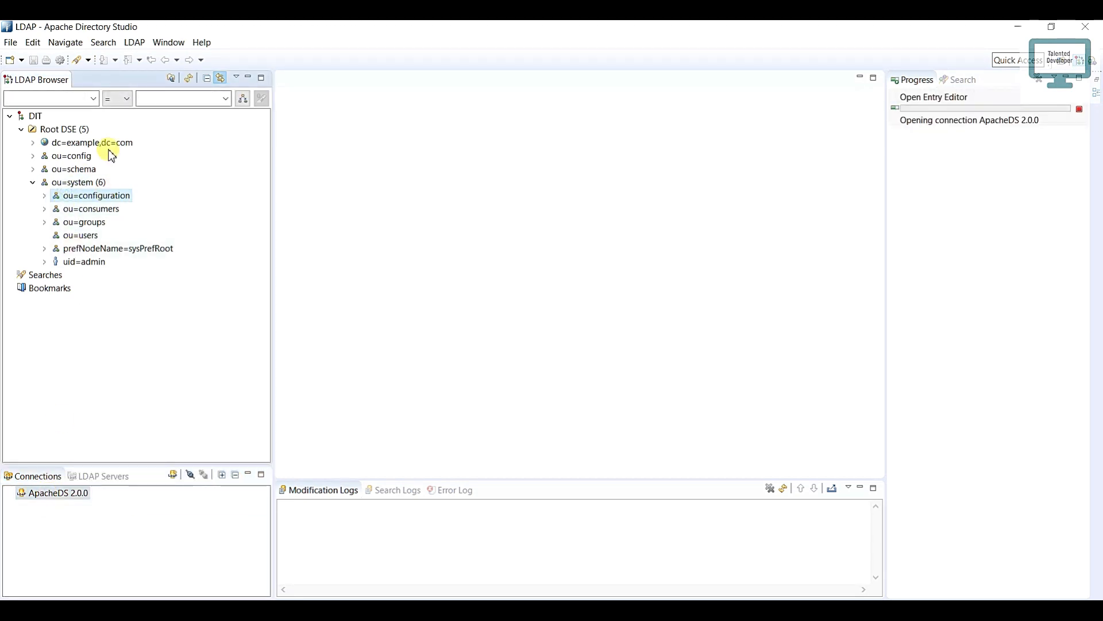
double_click(68, 223)
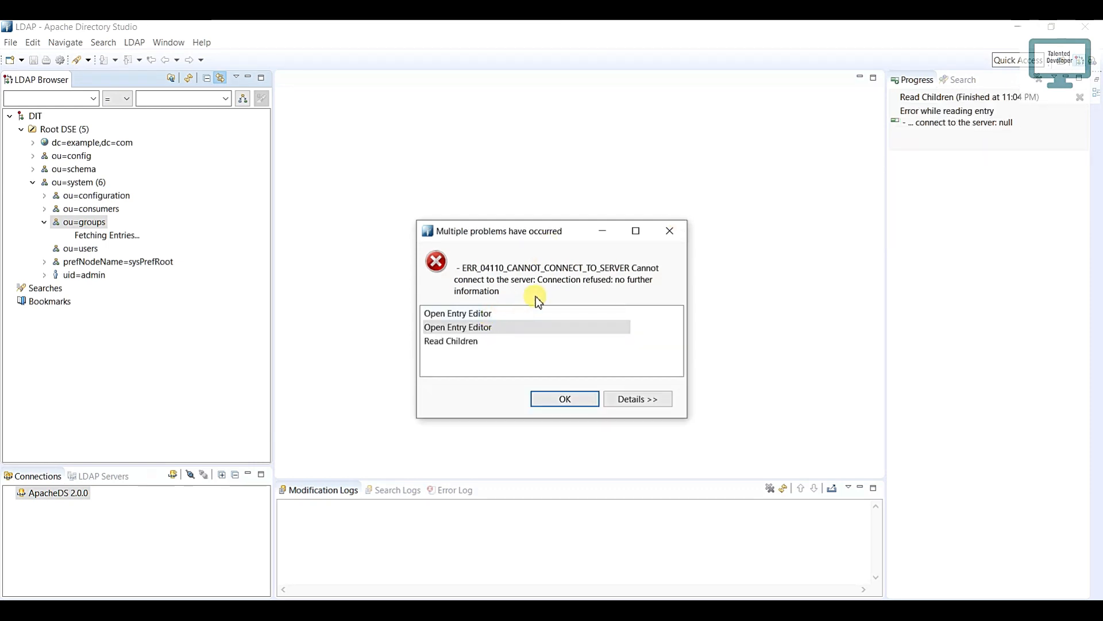
left_click(575, 397)
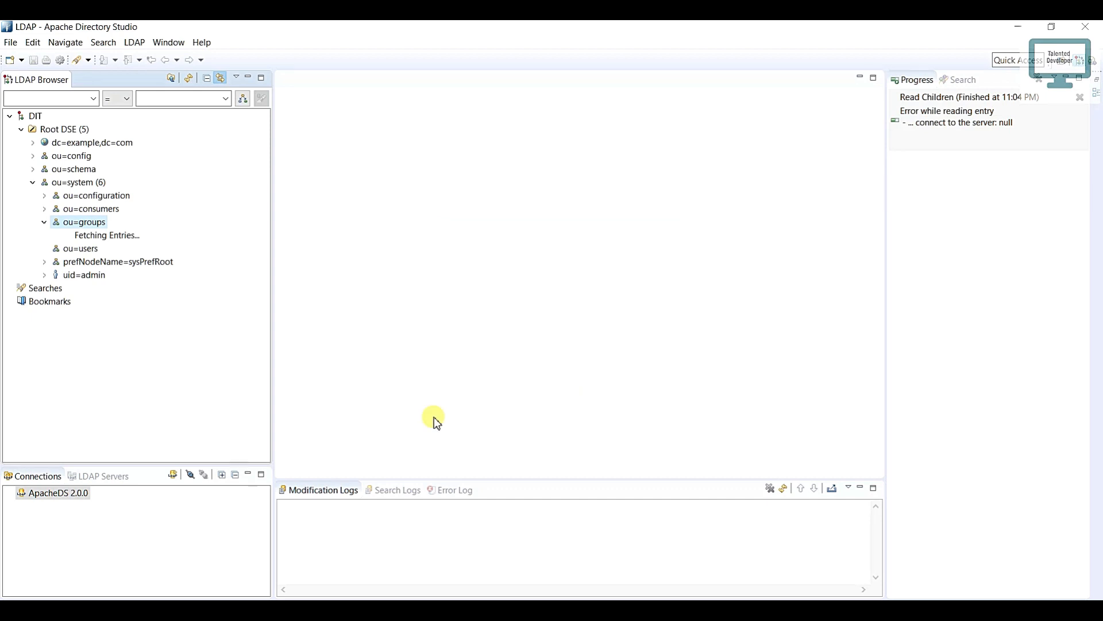
Step: Start the stopped ApacheDS 2.0.0 server again and collapse the ou=groups node
left_click(110, 476)
left_click(221, 474)
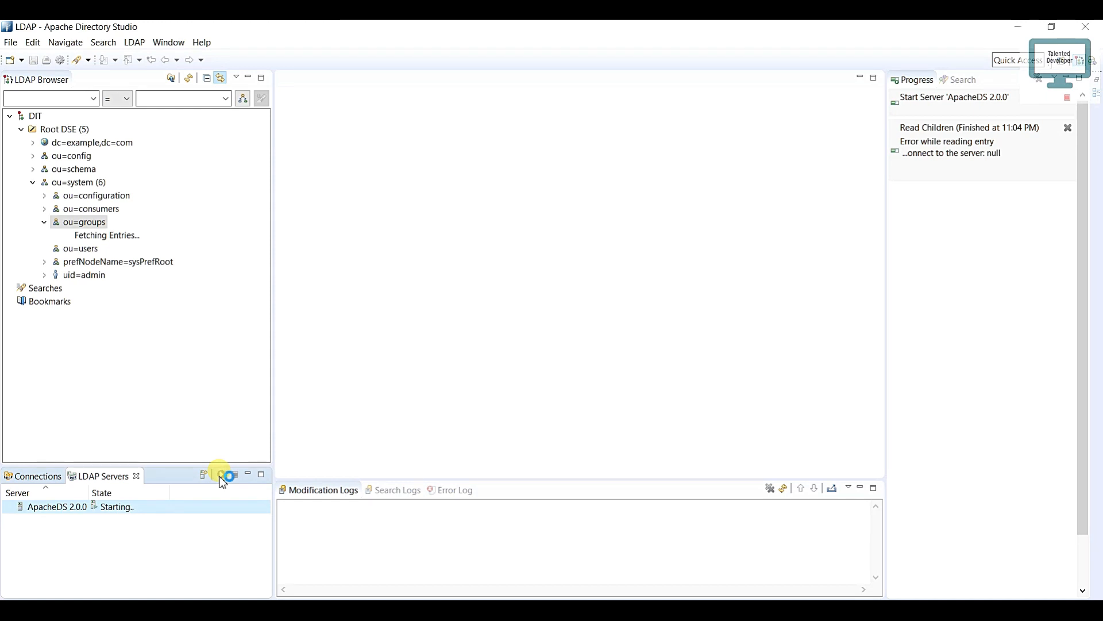
left_click(47, 221)
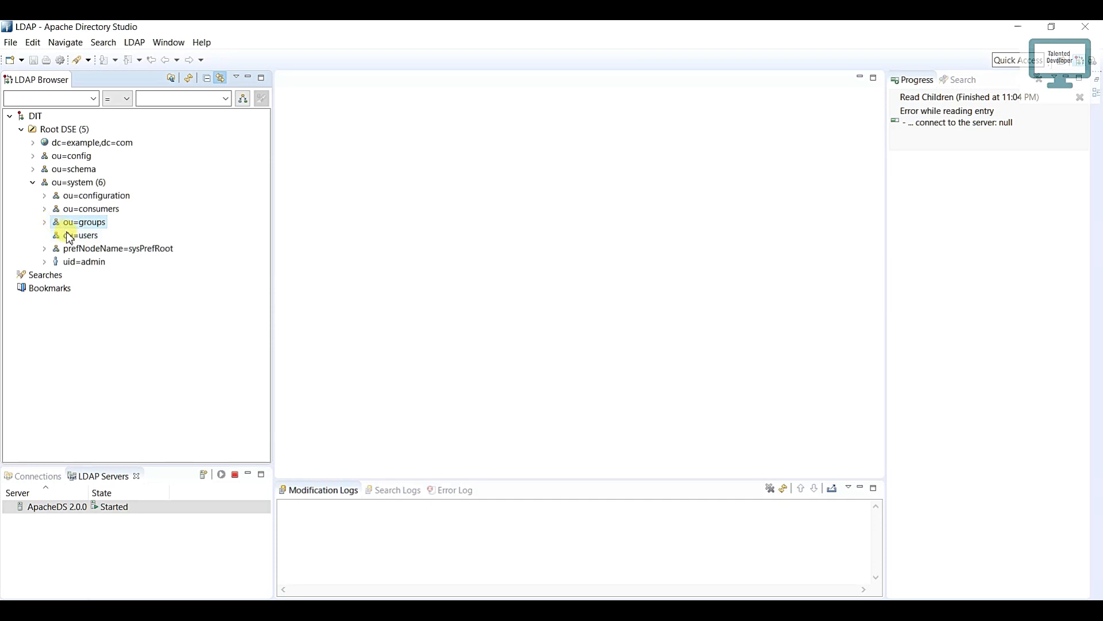
Step: Open ou=users under ou=system and begin a new child entry created from scratch
left_click(73, 236)
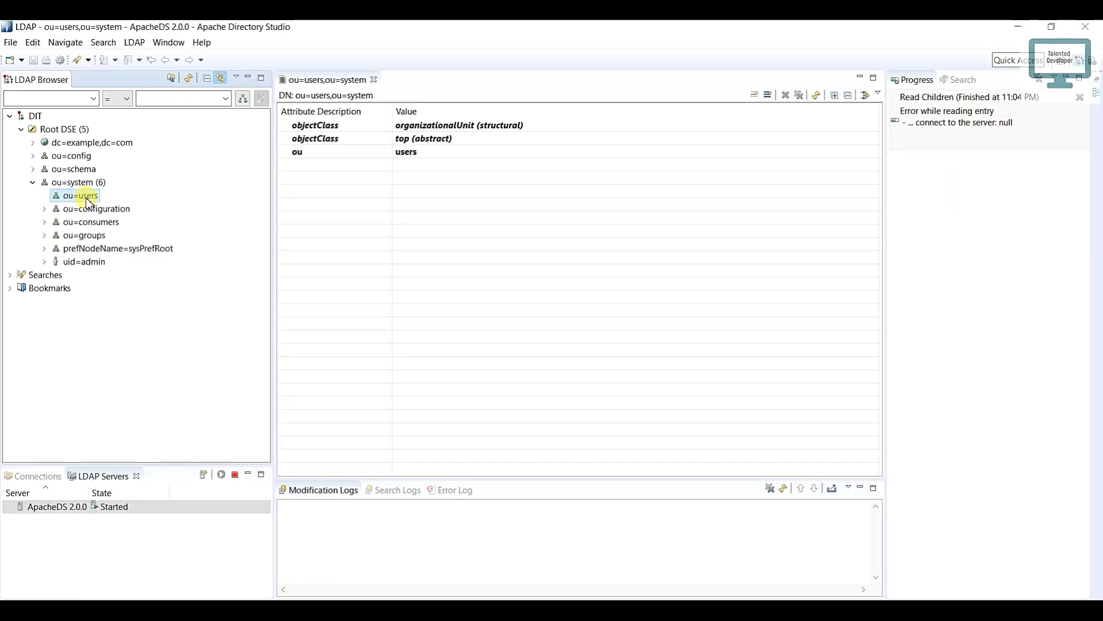
right_click(89, 202)
mouse_move(108, 206)
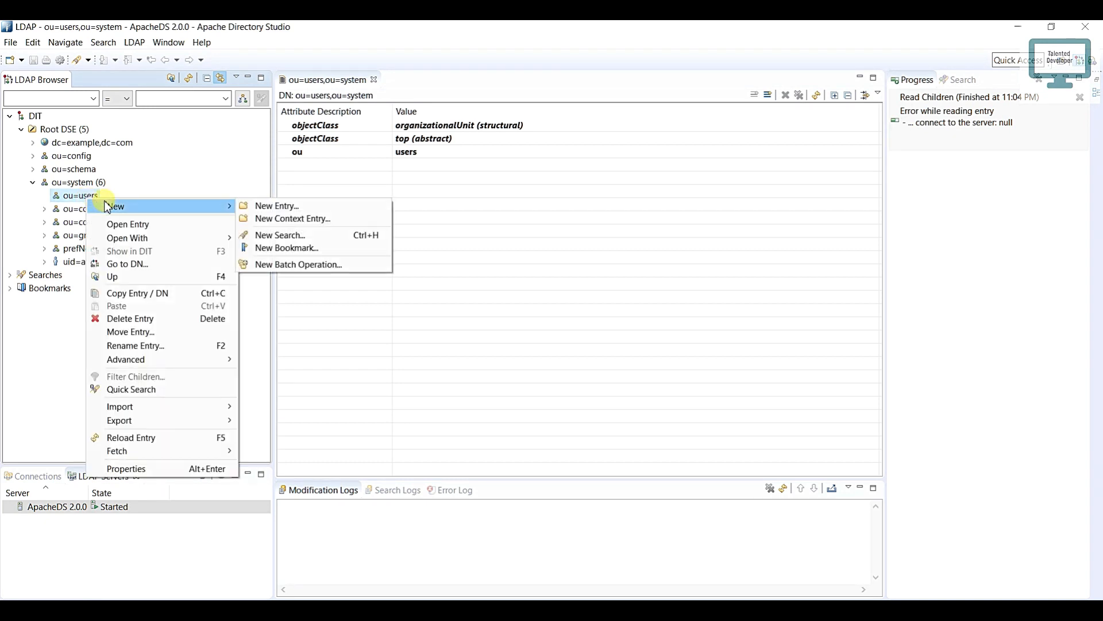
left_click(264, 207)
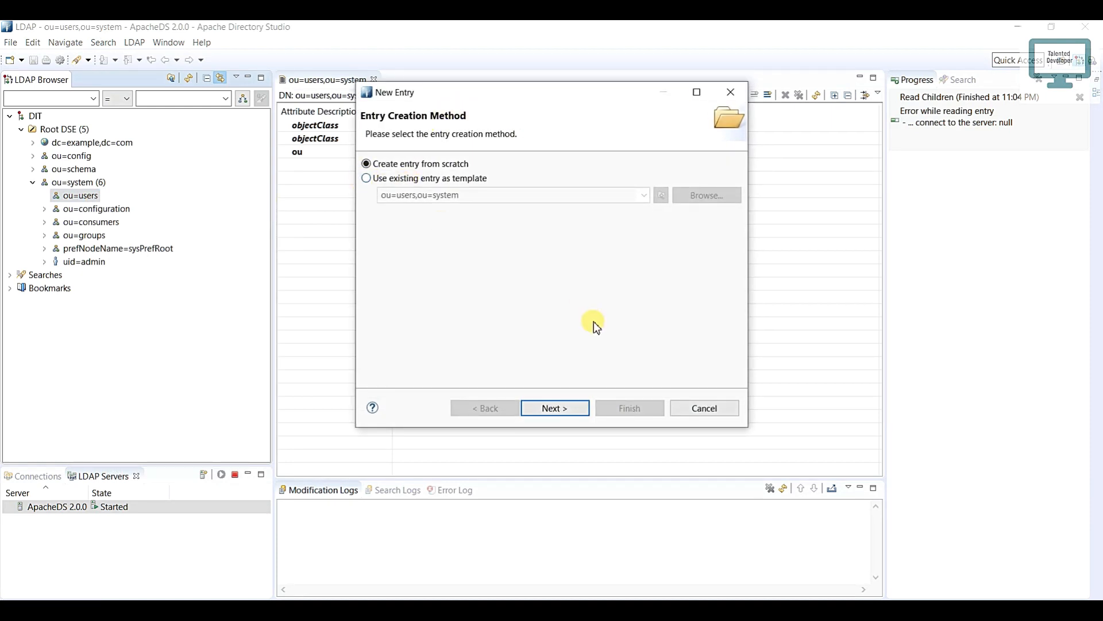
left_click(563, 408)
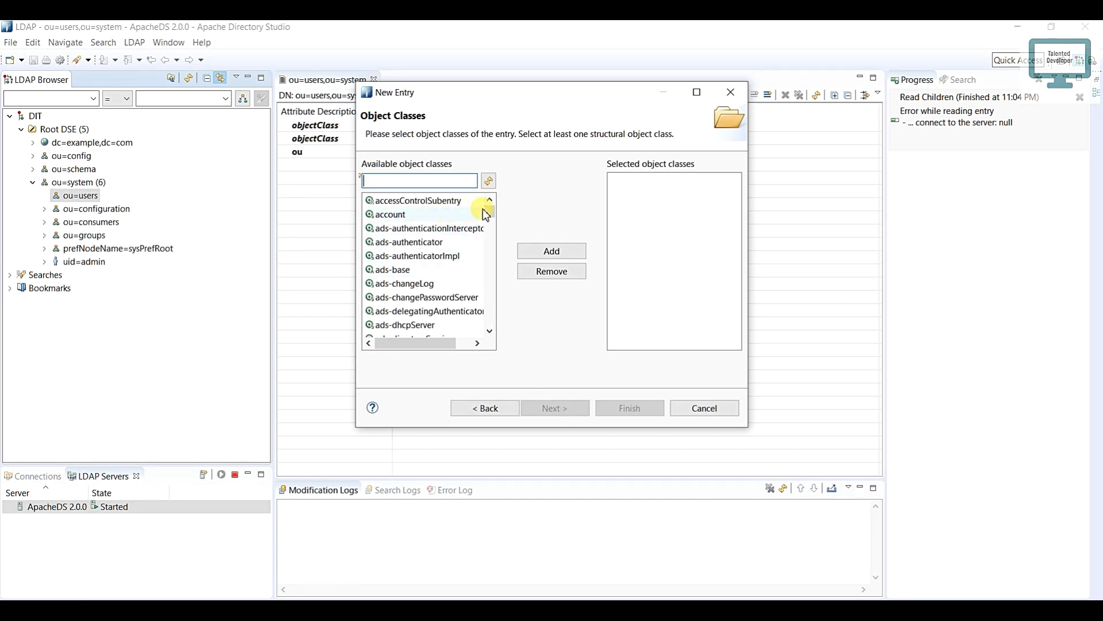
Step: Add the inetOrgPerson object class to the new entry and continue to its distinguished name
left_click_drag(490, 215, 488, 299)
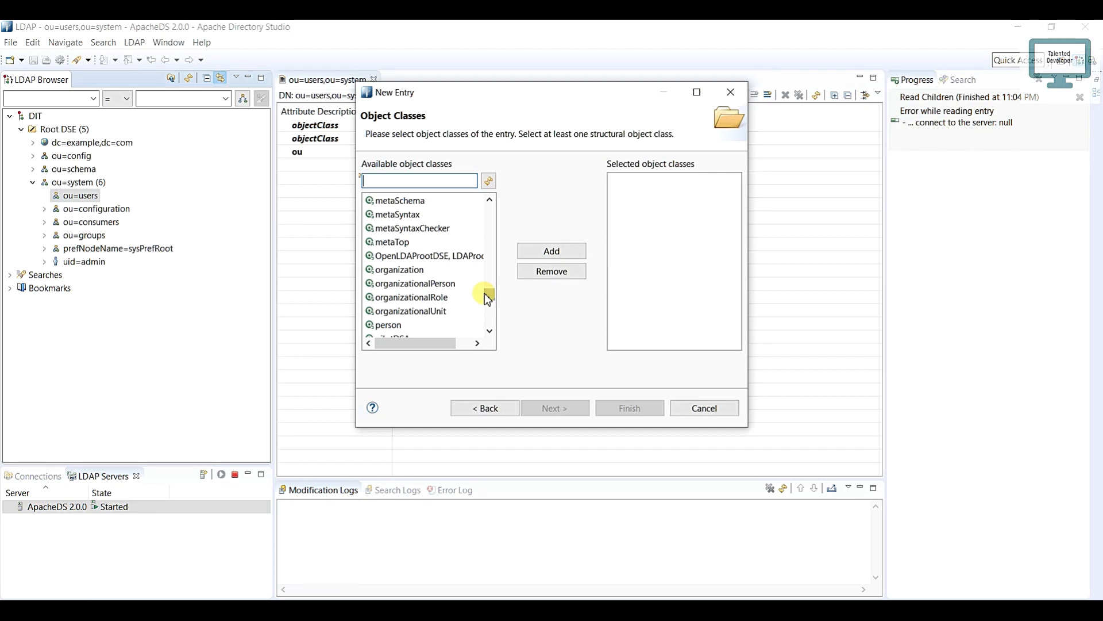
type("in")
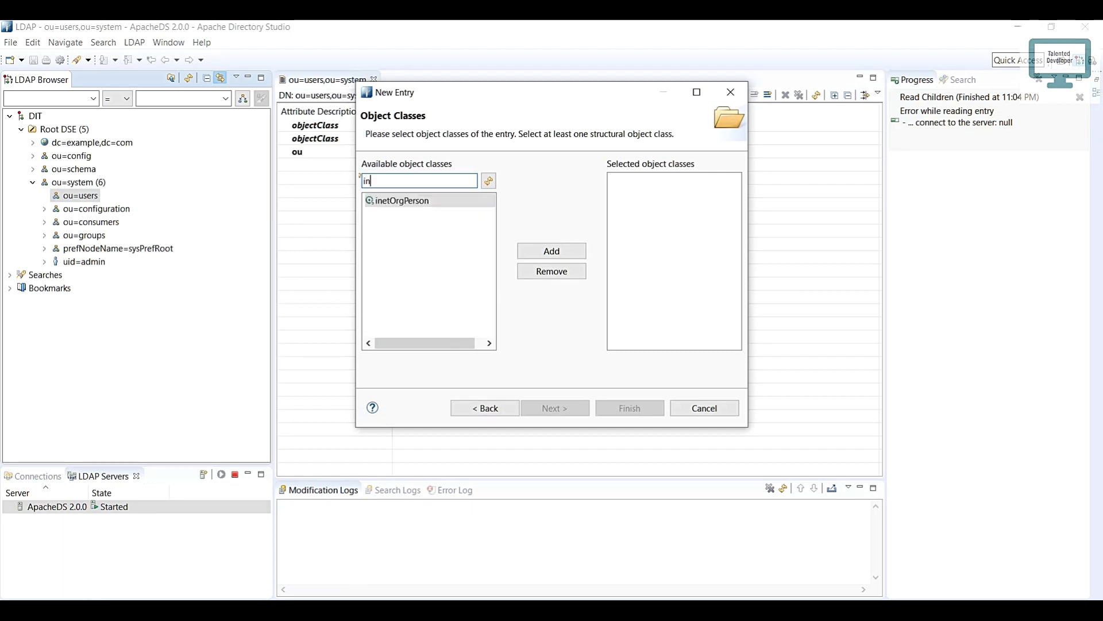
left_click(445, 201)
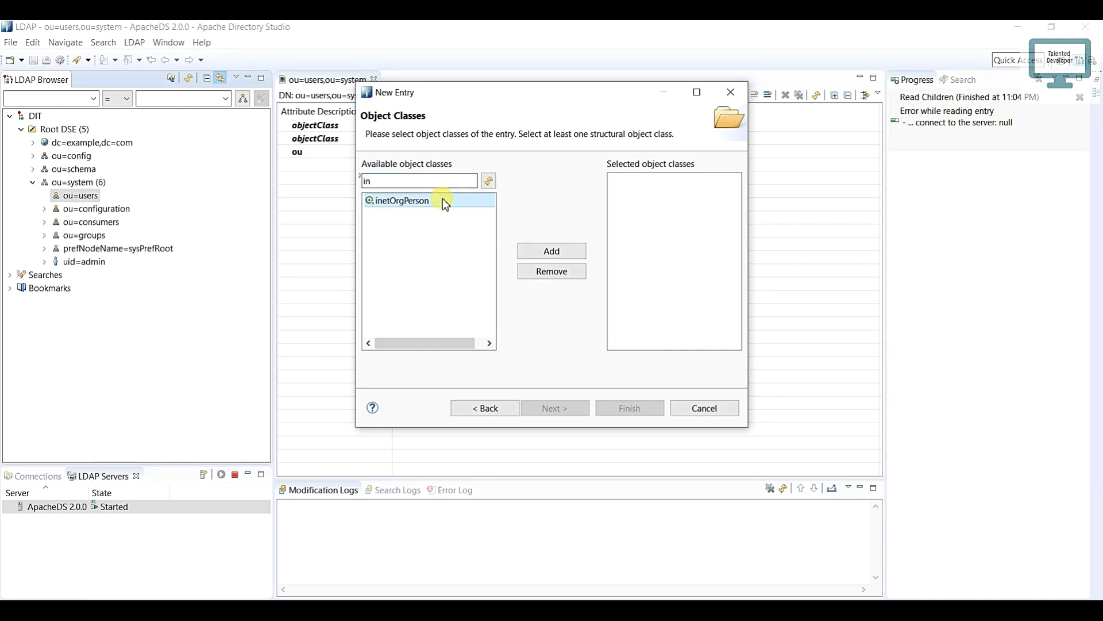
double_click(445, 201)
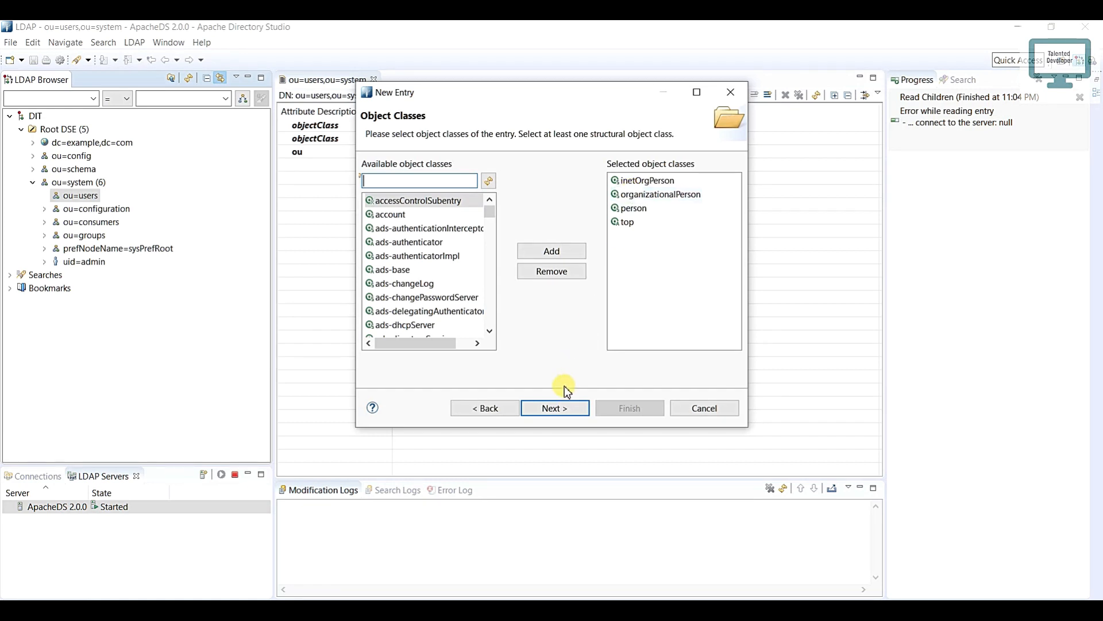
left_click(555, 408)
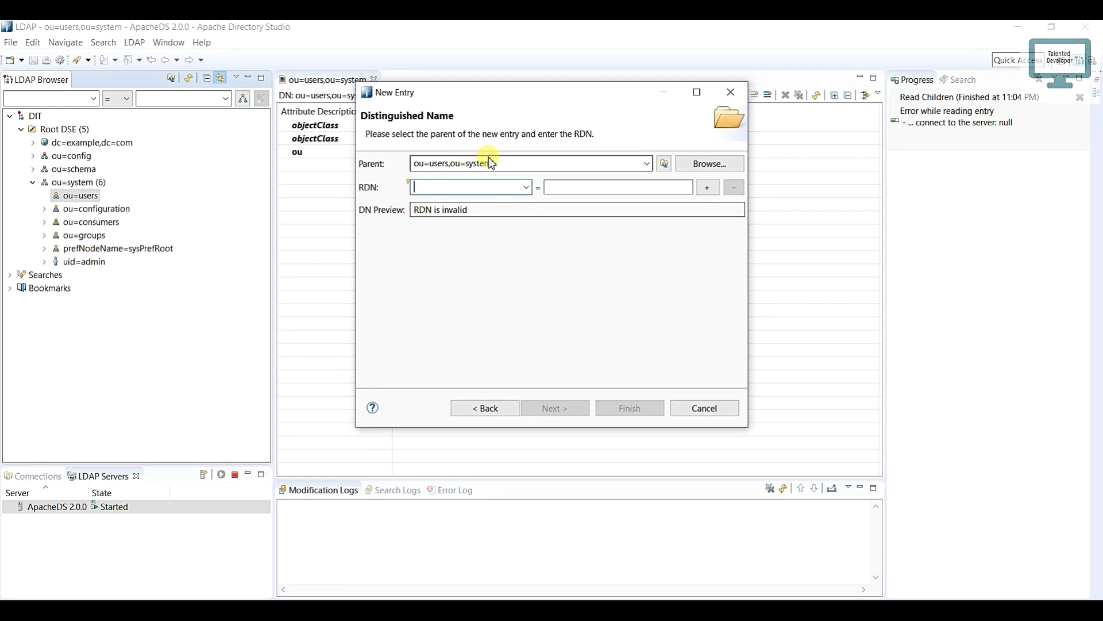
left_click_drag(498, 164, 415, 164)
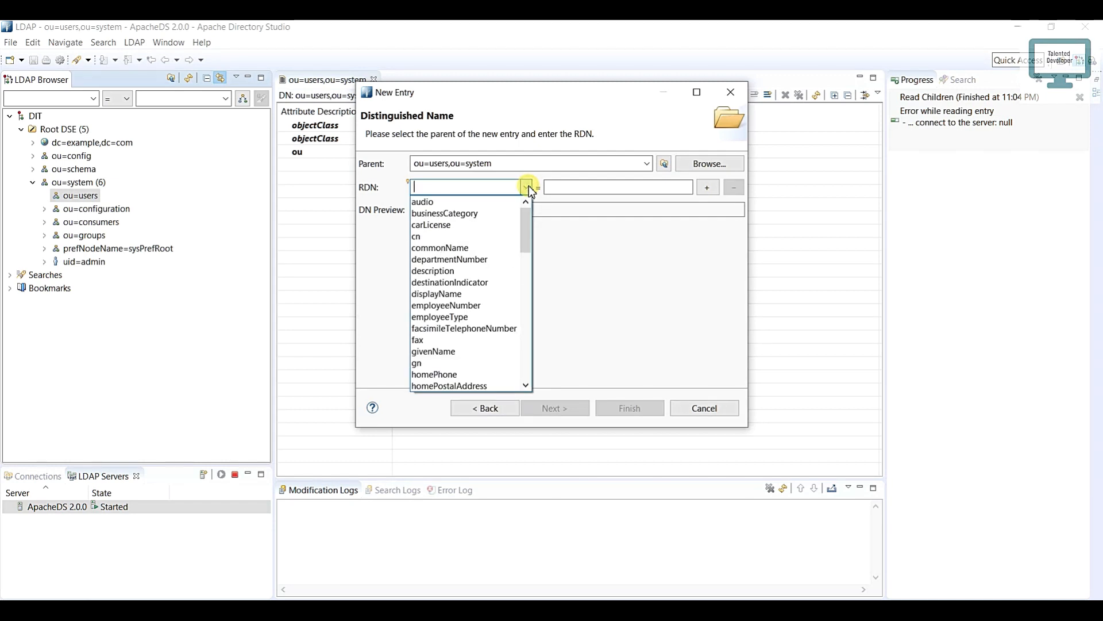
left_click_drag(525, 218, 527, 309)
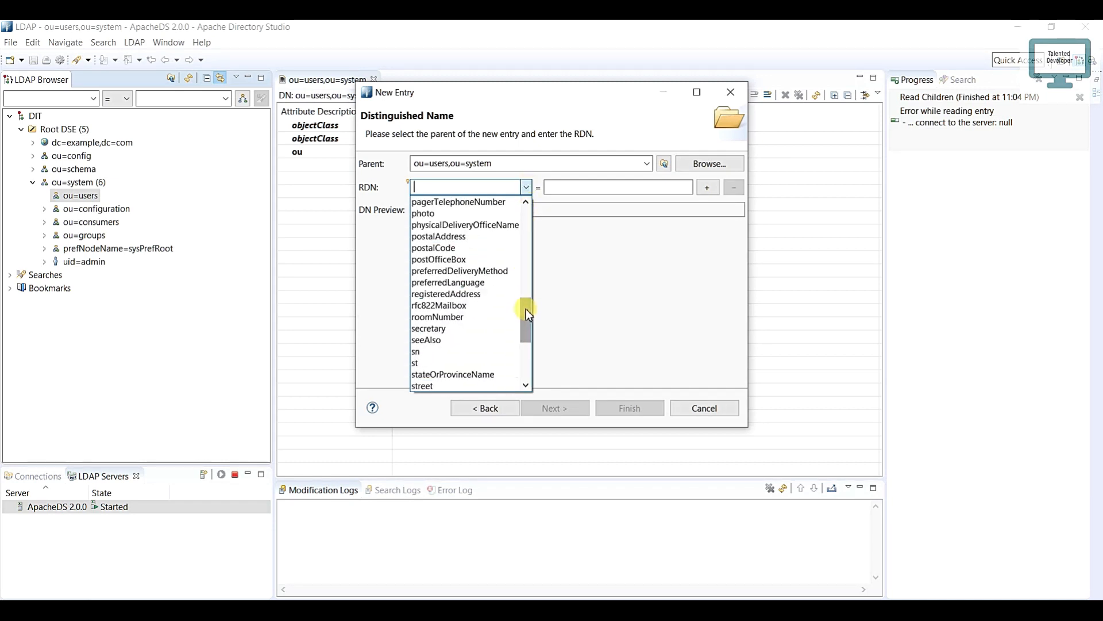
type("uid")
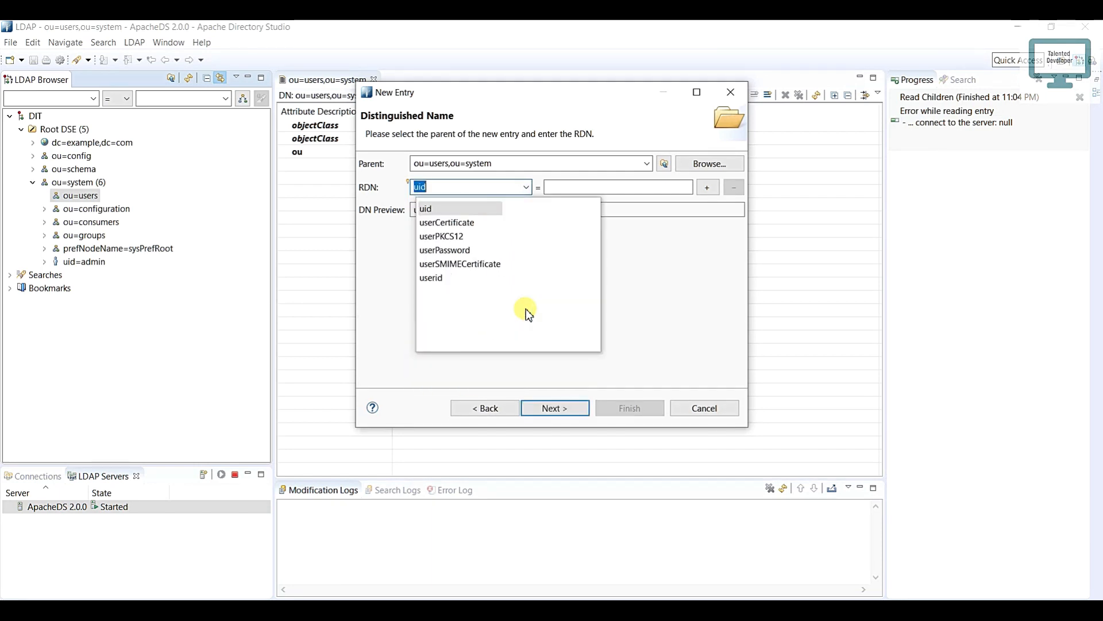
key("BackSpace")
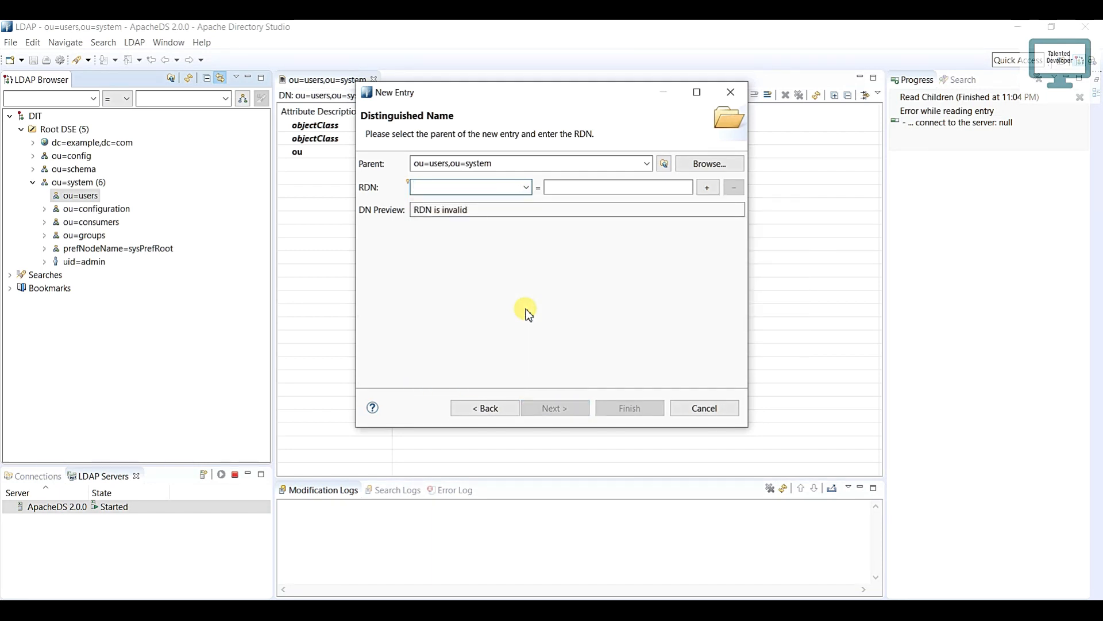
Step: Set the new entry's RDN attribute to cn with the person's first name as its value
type("cn")
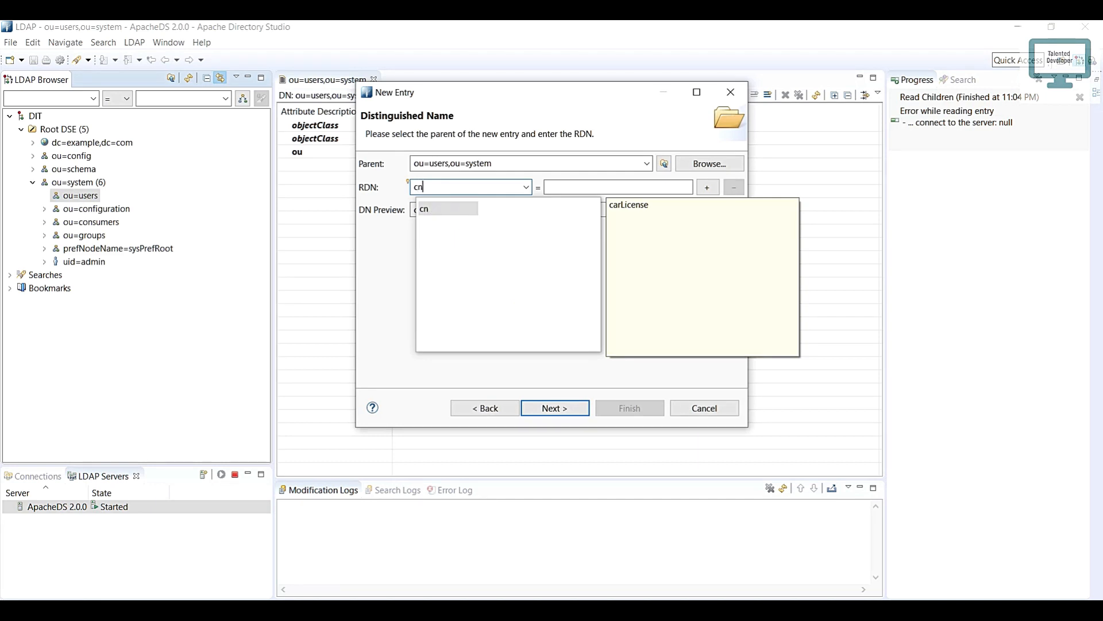
left_click(461, 209)
left_click(575, 187)
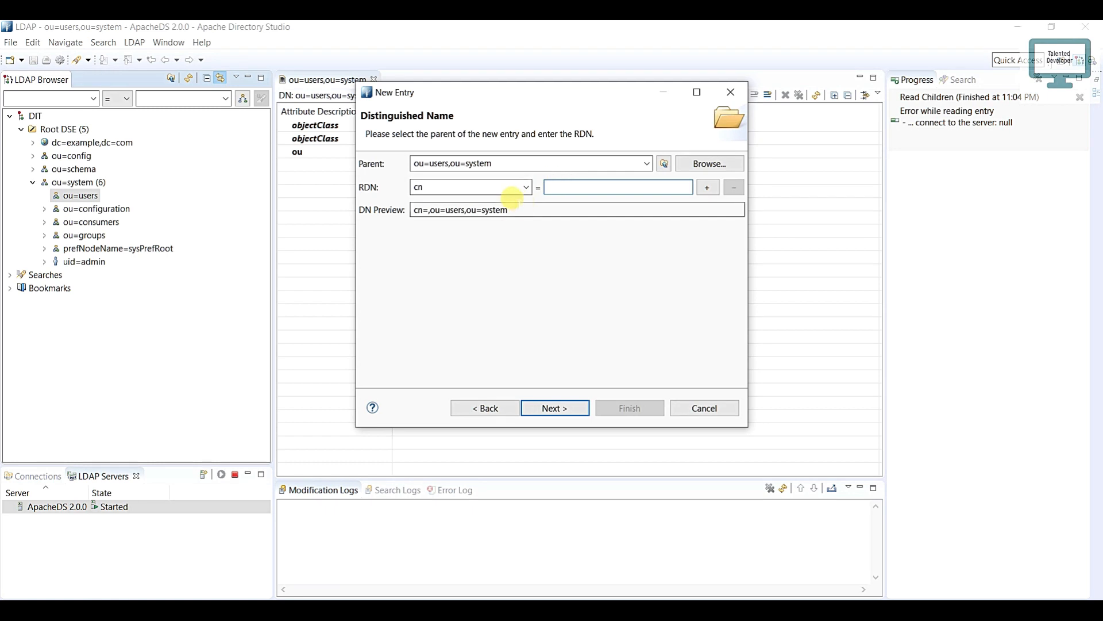
left_click_drag(522, 209, 413, 211)
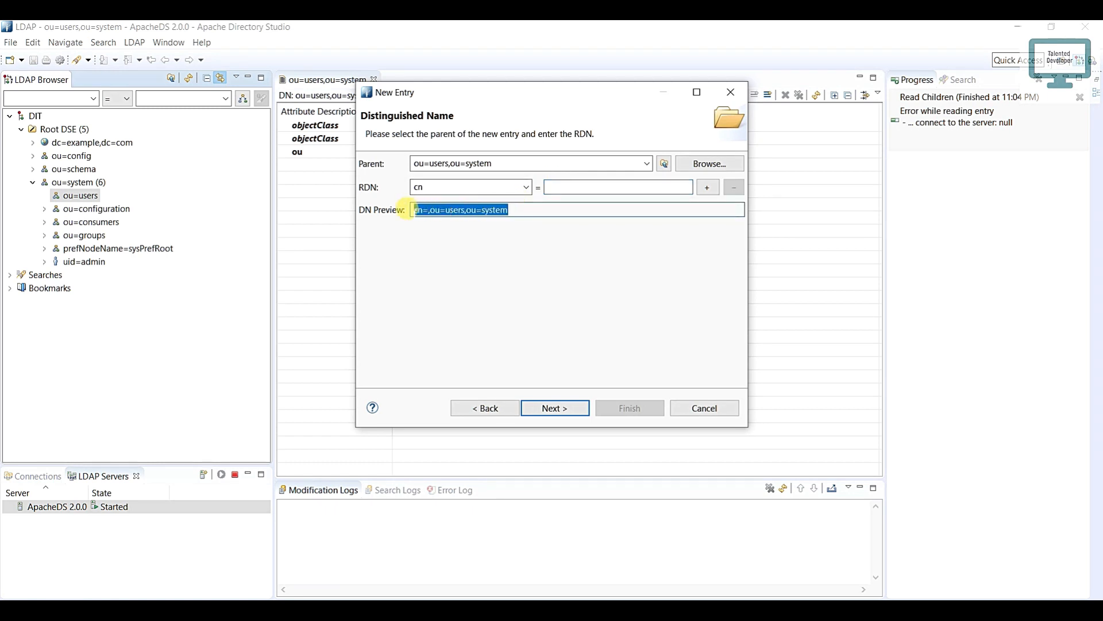
left_click(549, 186)
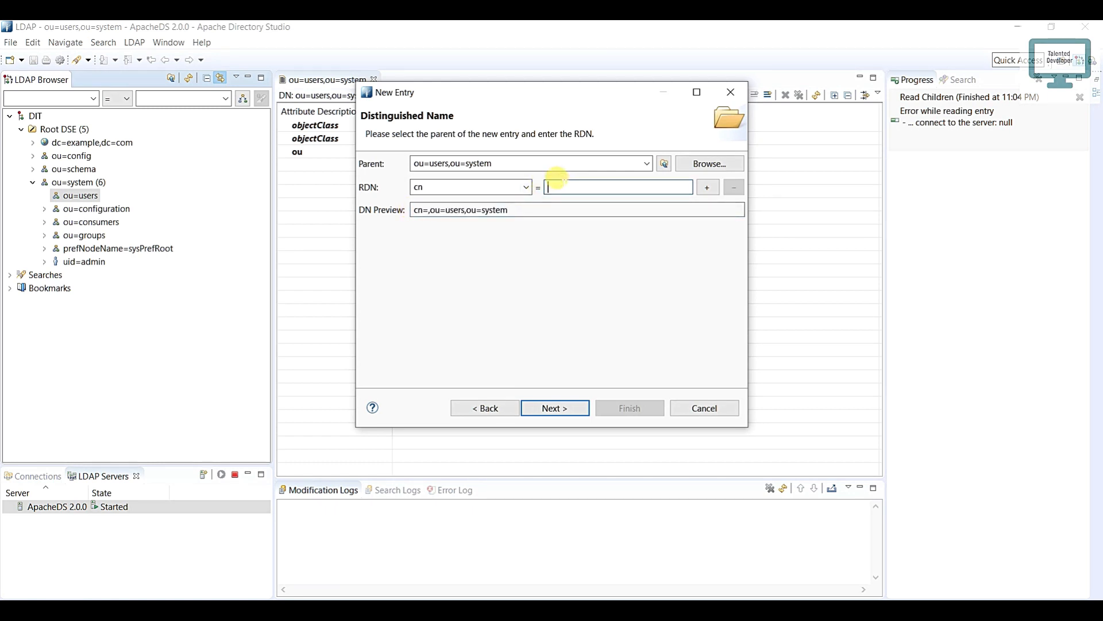
type("mike")
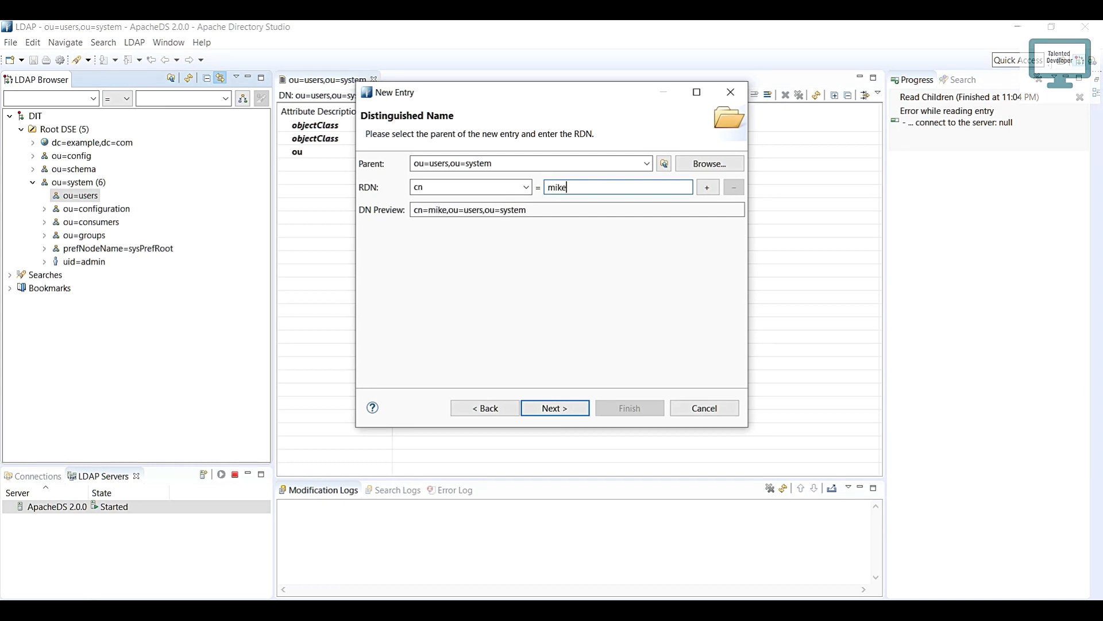
left_click_drag(528, 210, 412, 210)
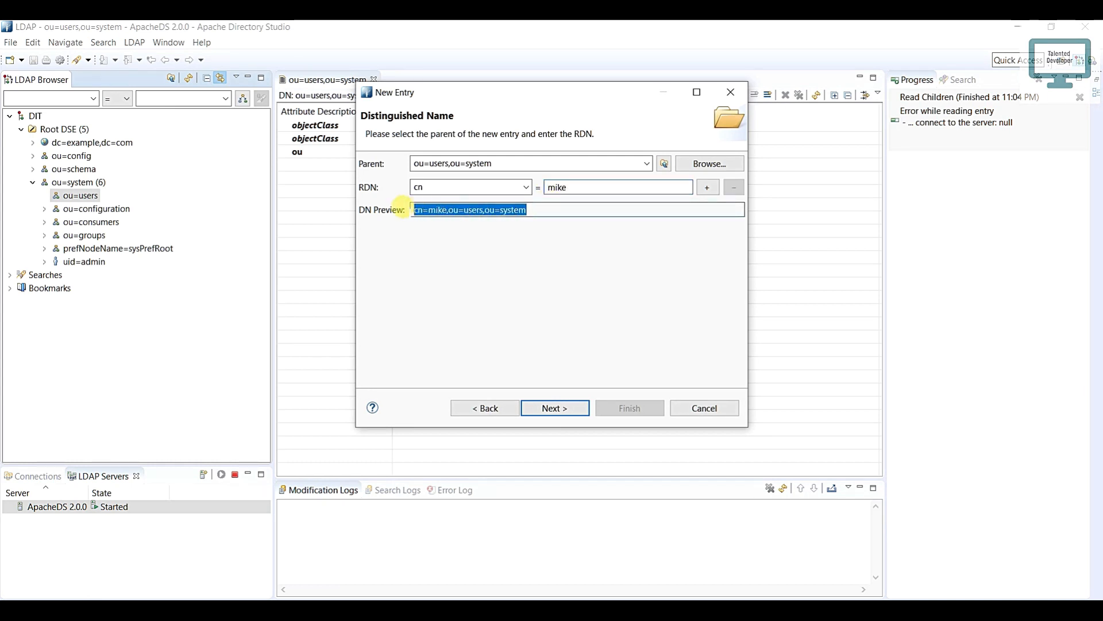
Step: Continue to the attributes, fill in sn with the person's surname and finish creating the entry
left_click(554, 407)
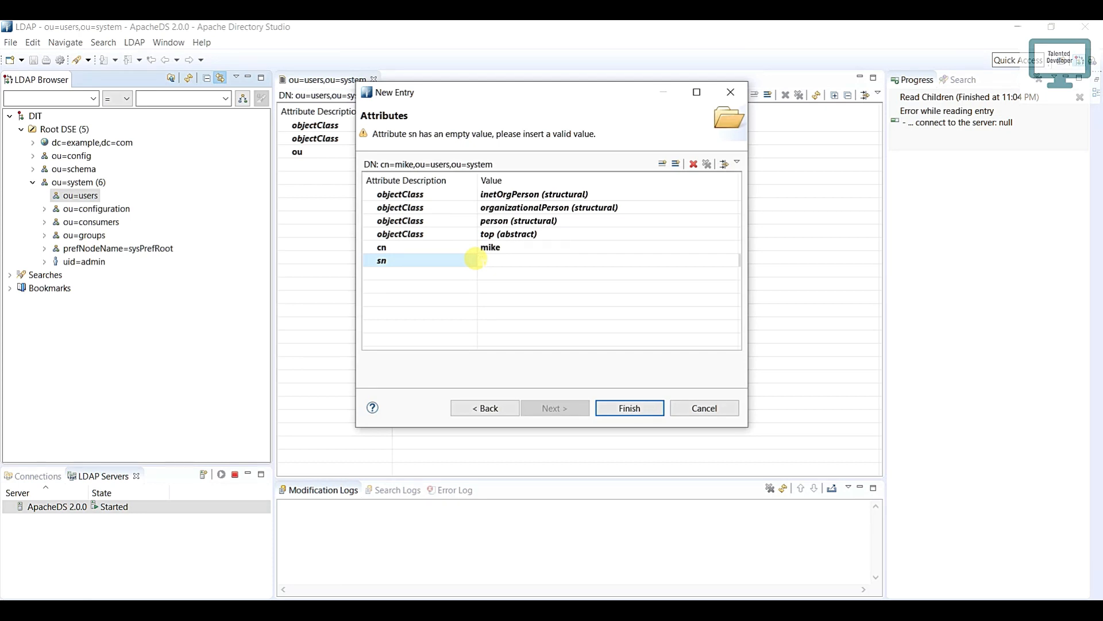
type("john")
left_click(619, 409)
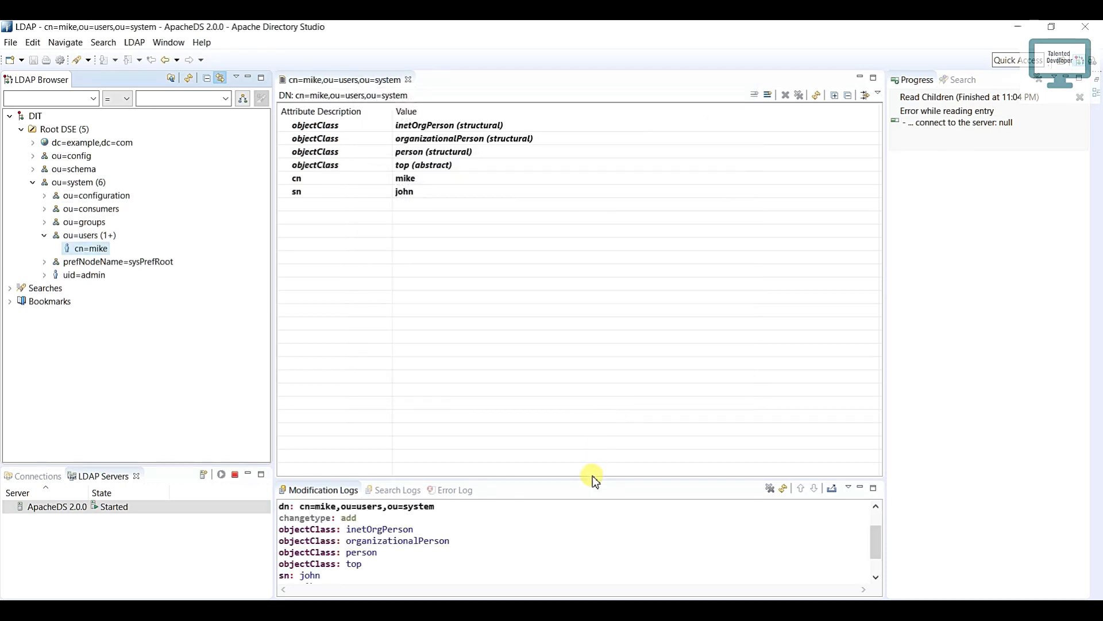
Step: Examine the modification log of the added entry, including its DN, change type, sn and cn lines
left_click_drag(332, 582, 282, 504)
left_click(357, 514)
double_click(348, 516)
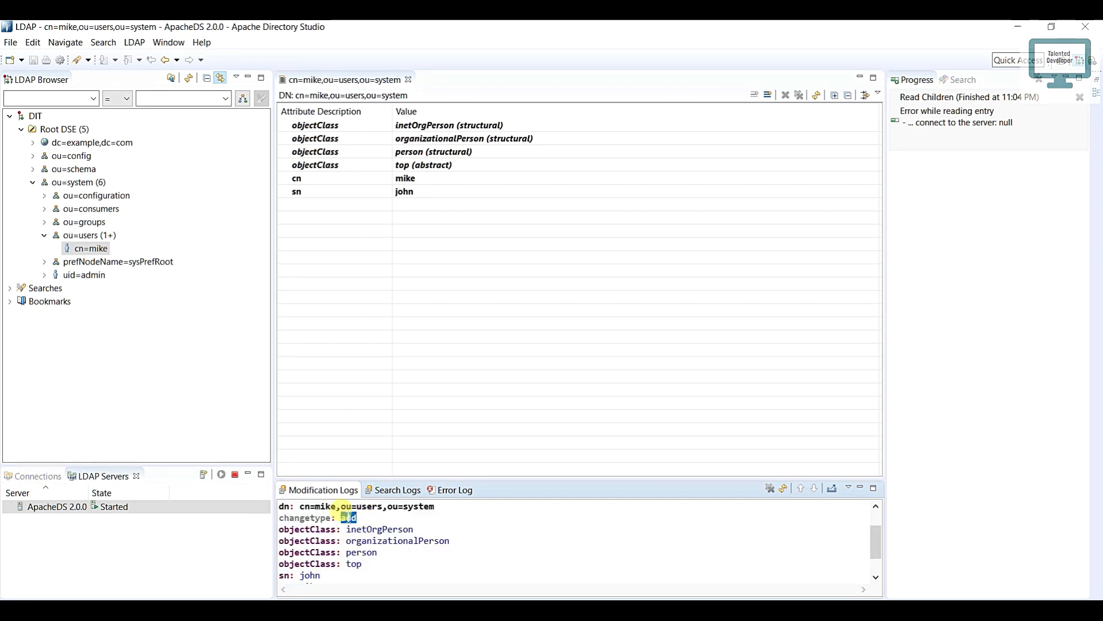
scroll(344, 514, "down", 1)
double_click(303, 555)
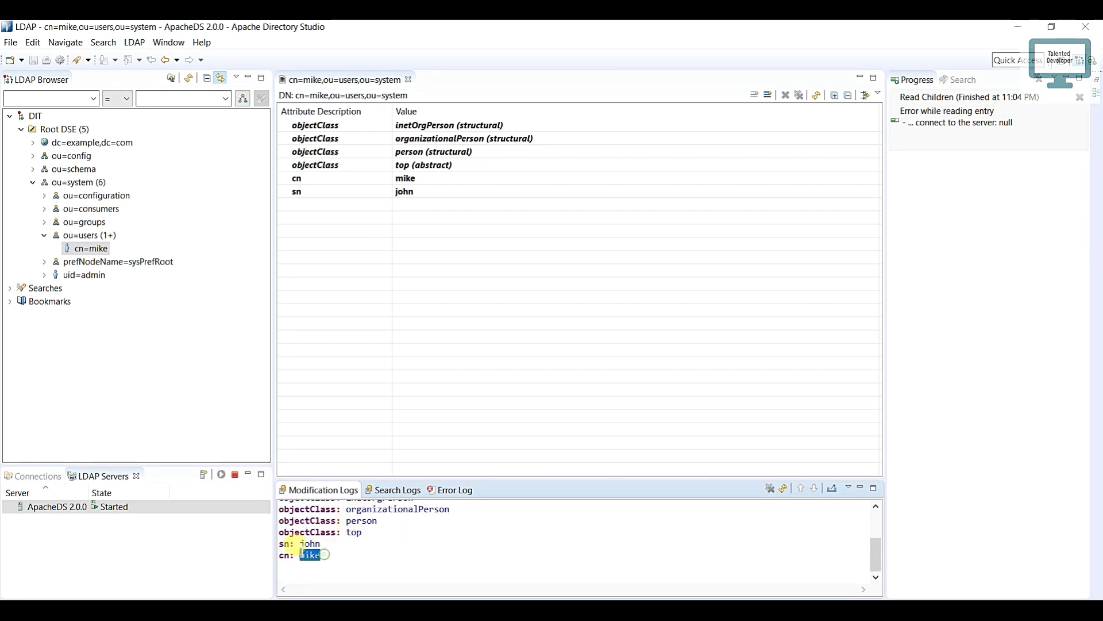
left_click_drag(302, 554, 285, 546)
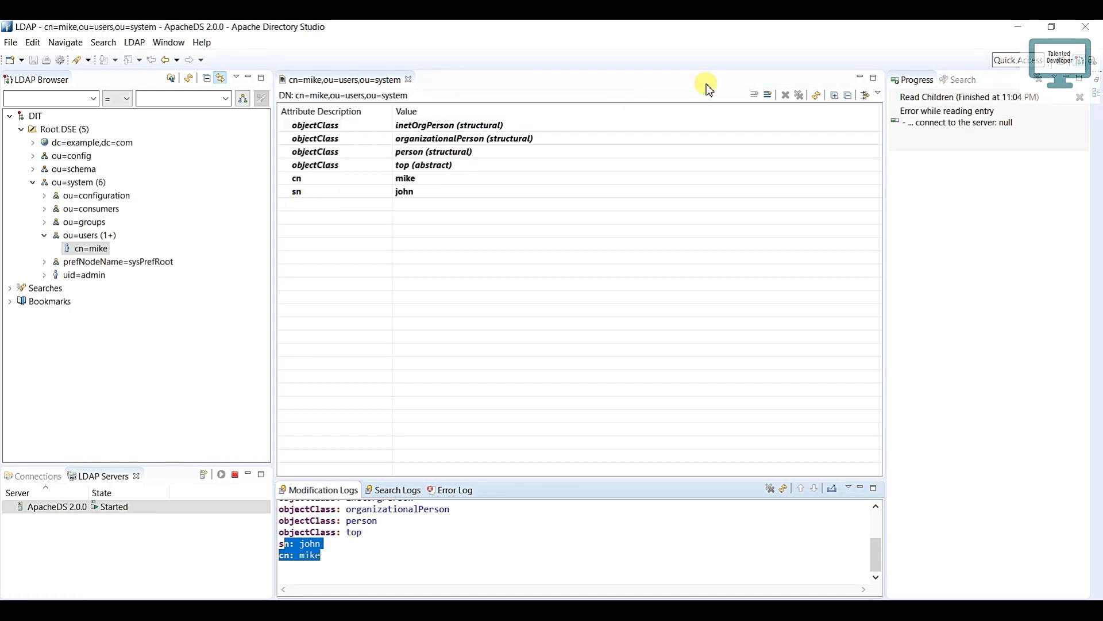
Step: Add a userPassword attribute to the new person entry under ou=users
left_click(771, 95)
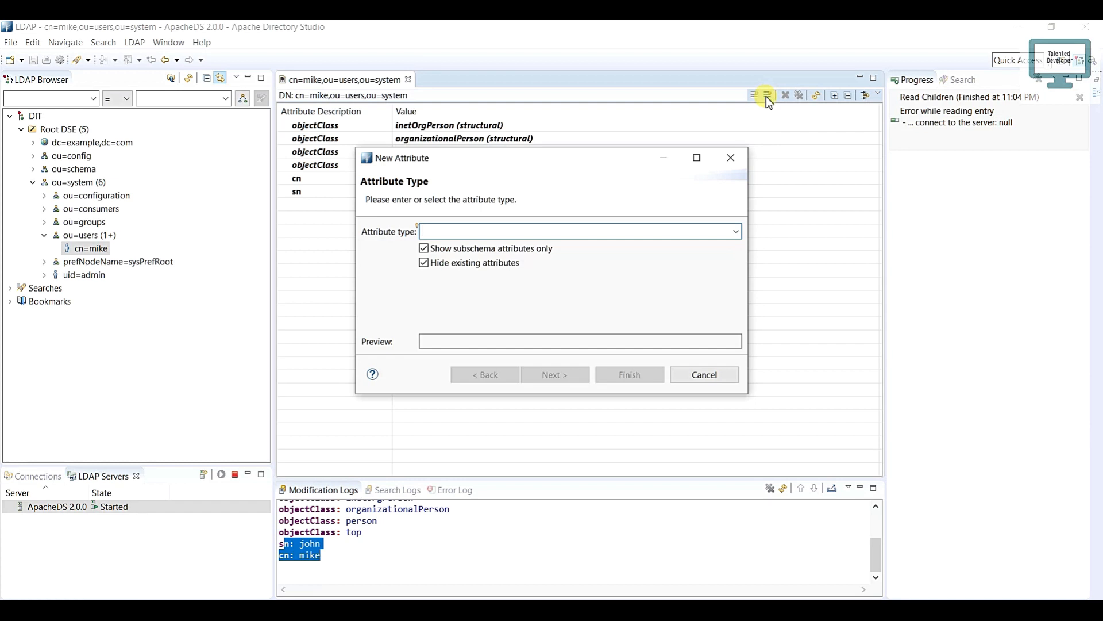
left_click(736, 233)
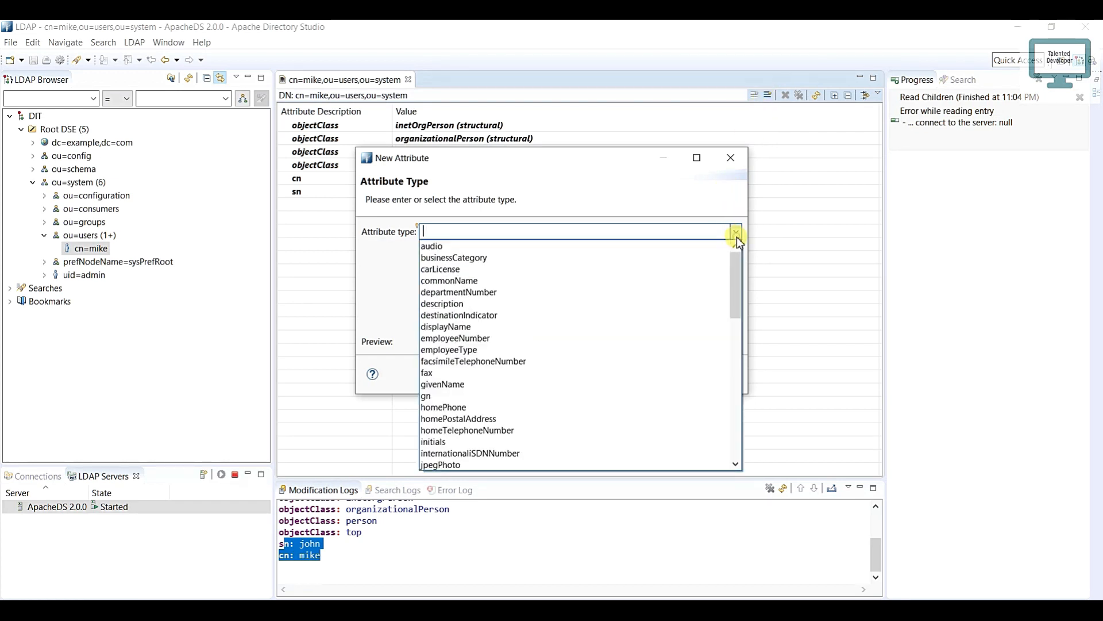
scroll(718, 267, "down", 5)
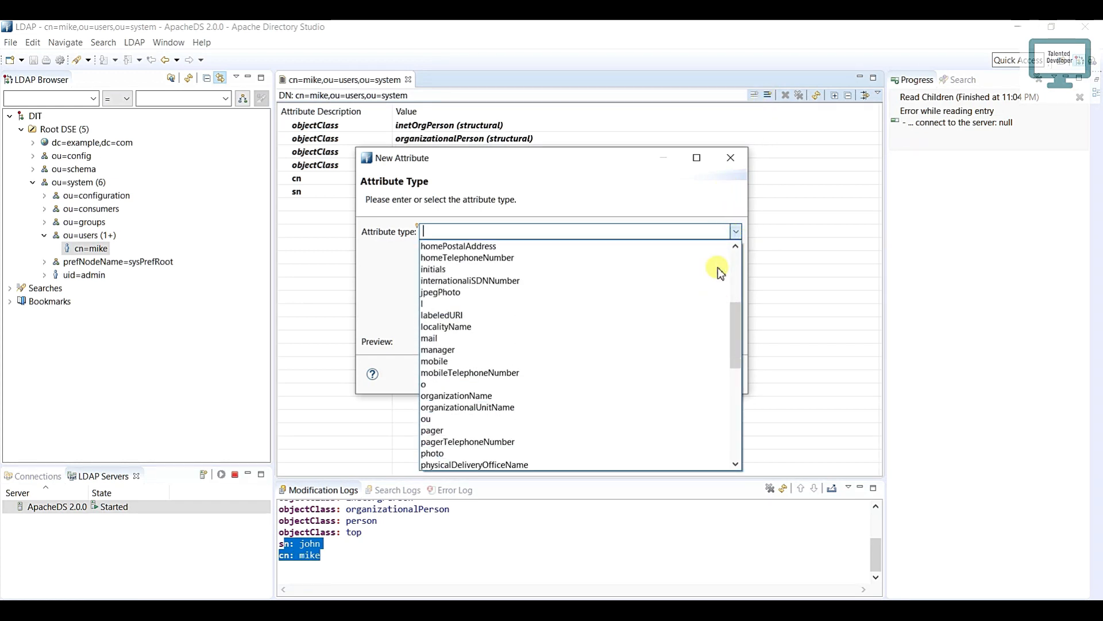
scroll(719, 267, "down", 4)
scroll(719, 267, "down", 5)
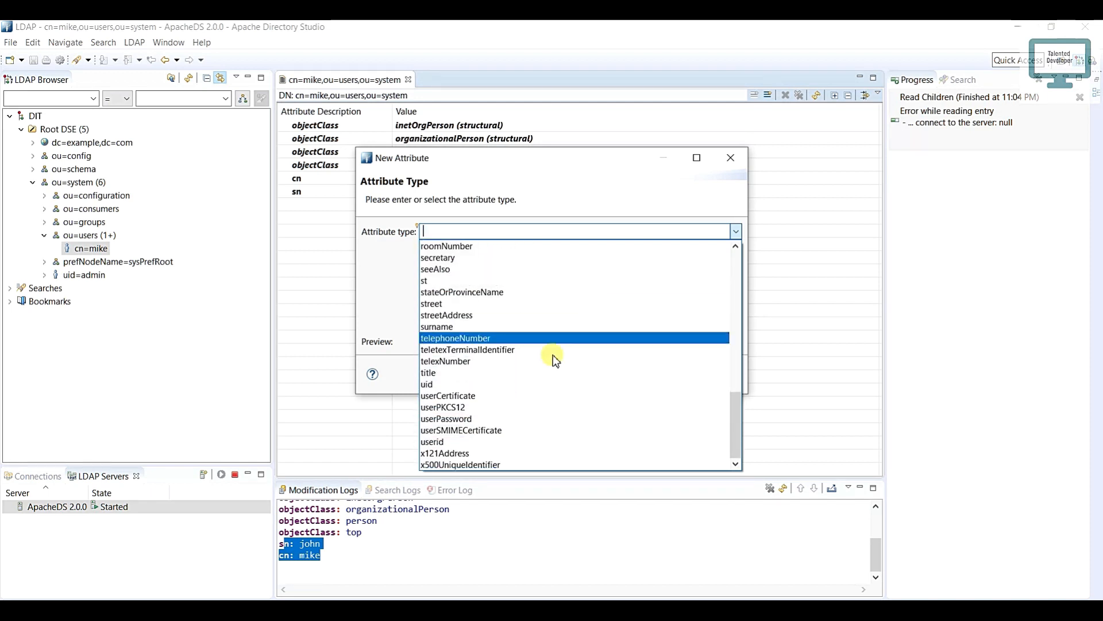
left_click(516, 415)
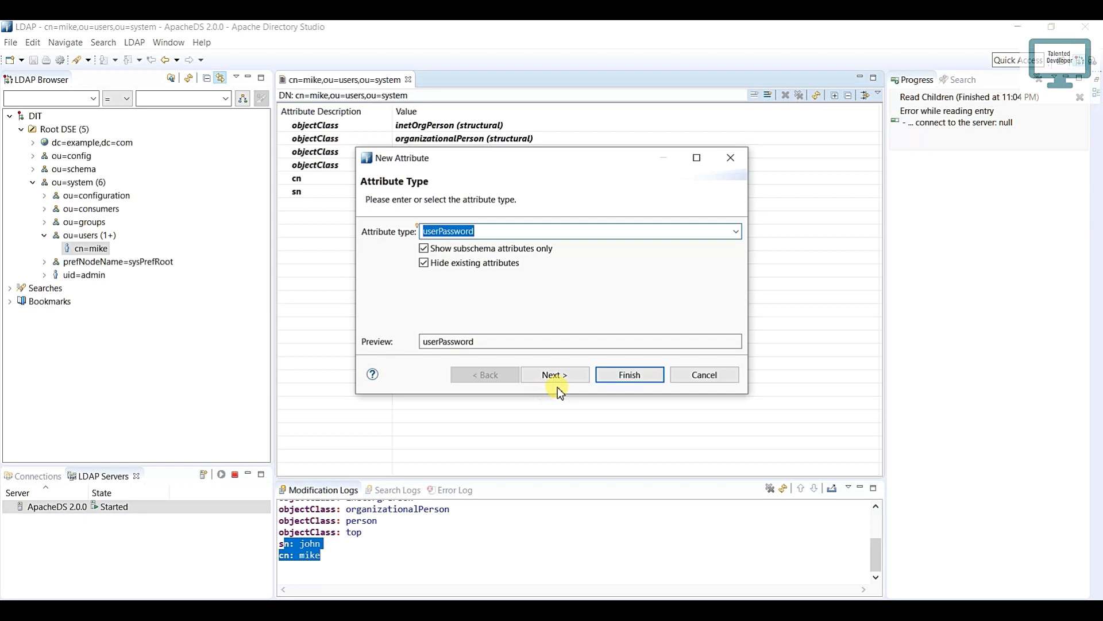
left_click(621, 379)
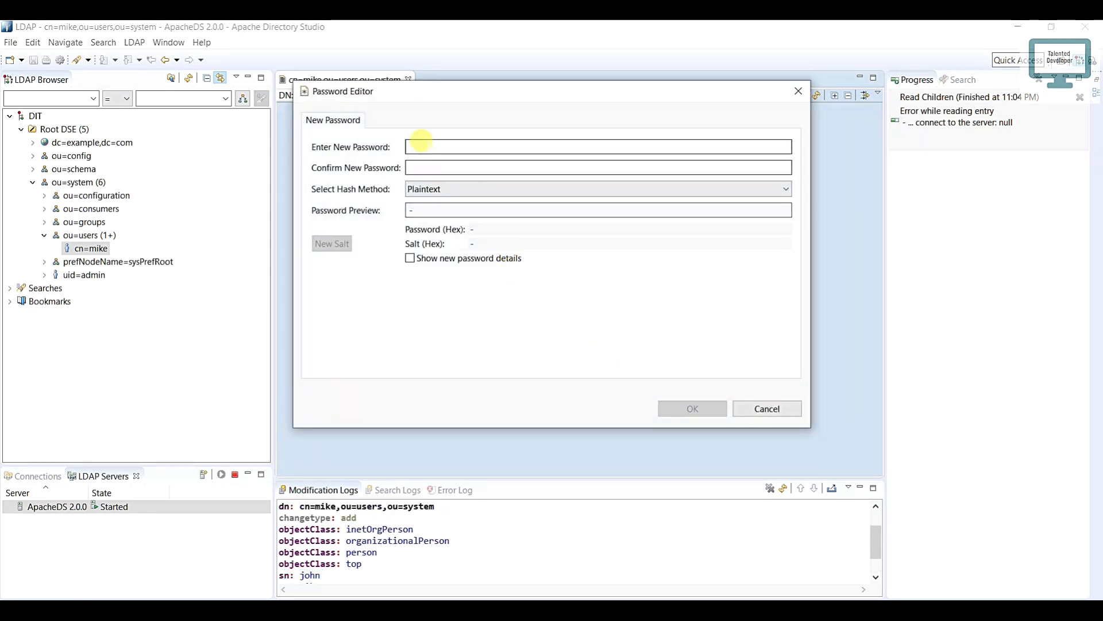
Step: Enter and confirm the new account password with the Plaintext hash method, show the password details and save it
left_click(421, 140)
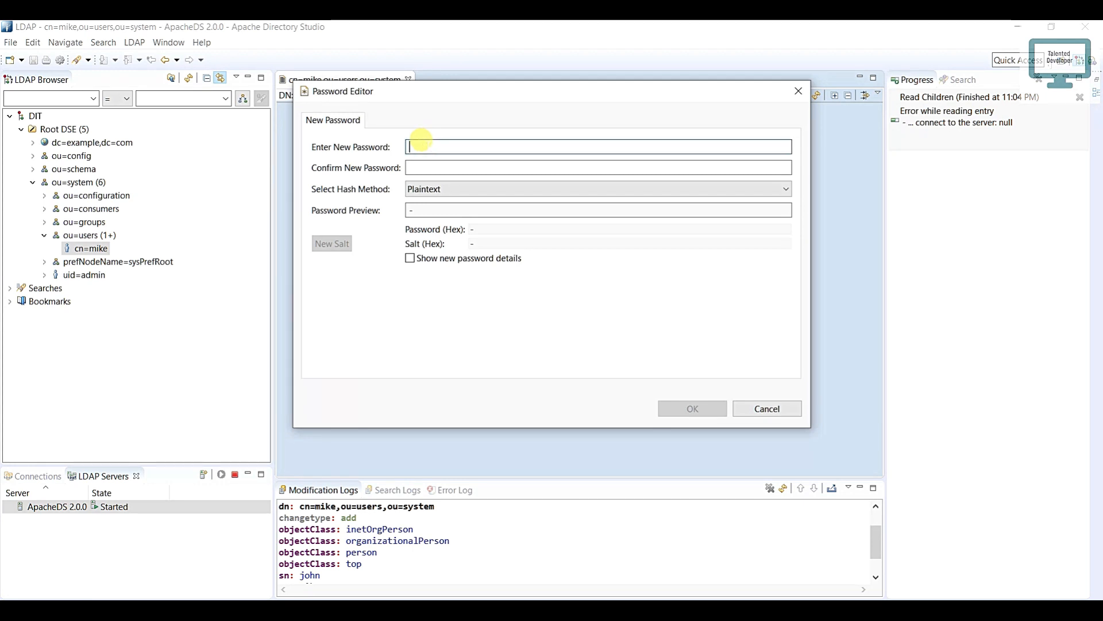
type("s")
left_click(431, 166)
type("s")
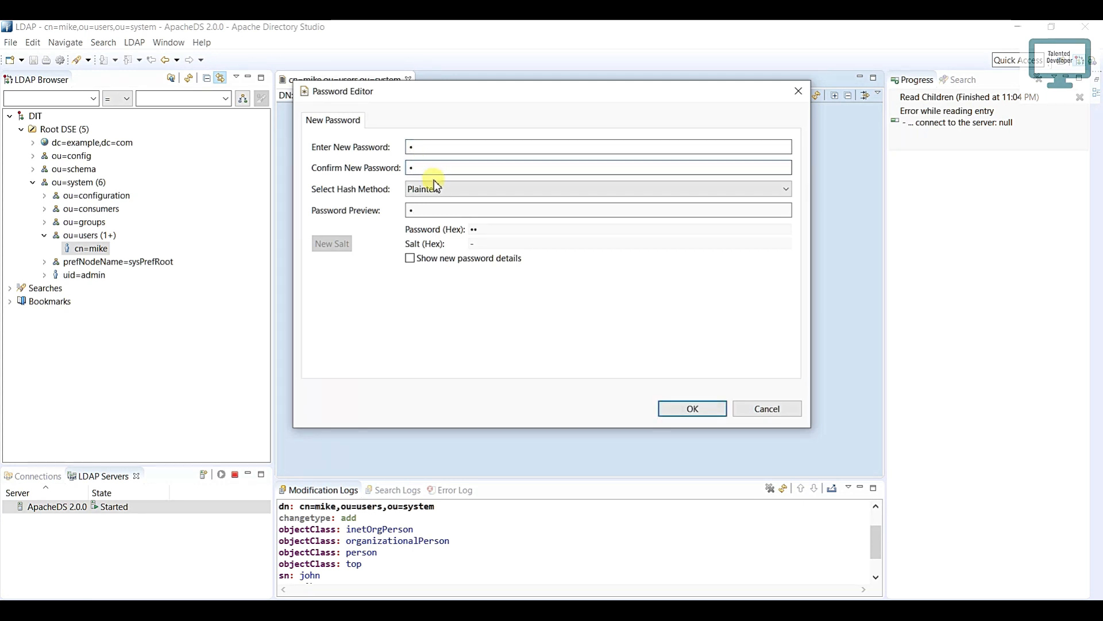
left_click(435, 191)
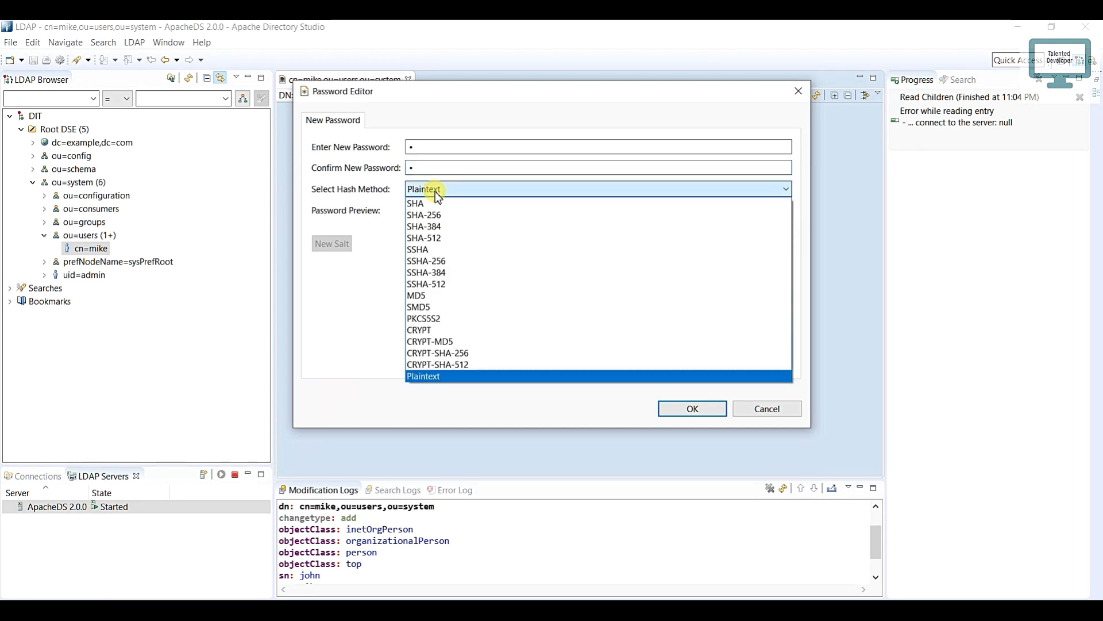
left_click(435, 192)
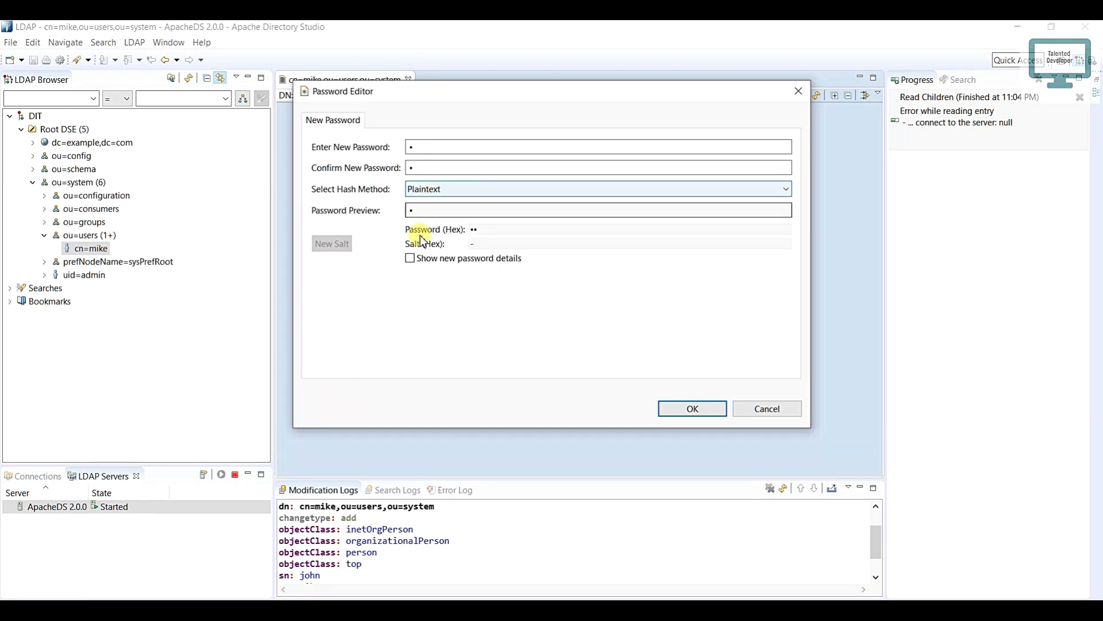
left_click(414, 258)
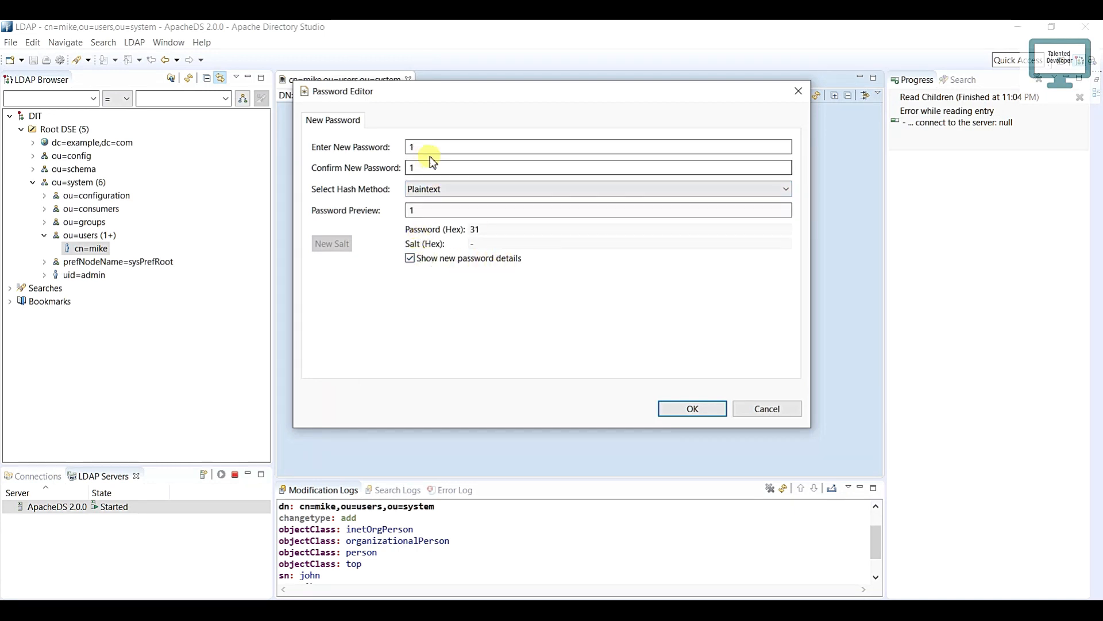
left_click(704, 409)
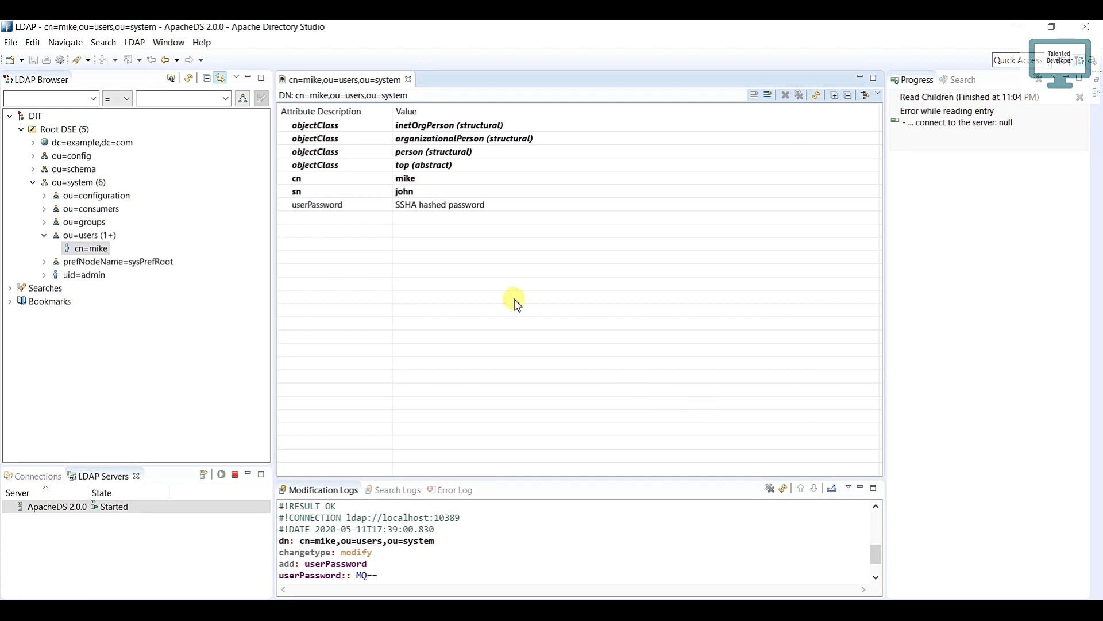
Step: Open the entry's userPassword value and show the current password details
double_click(406, 209)
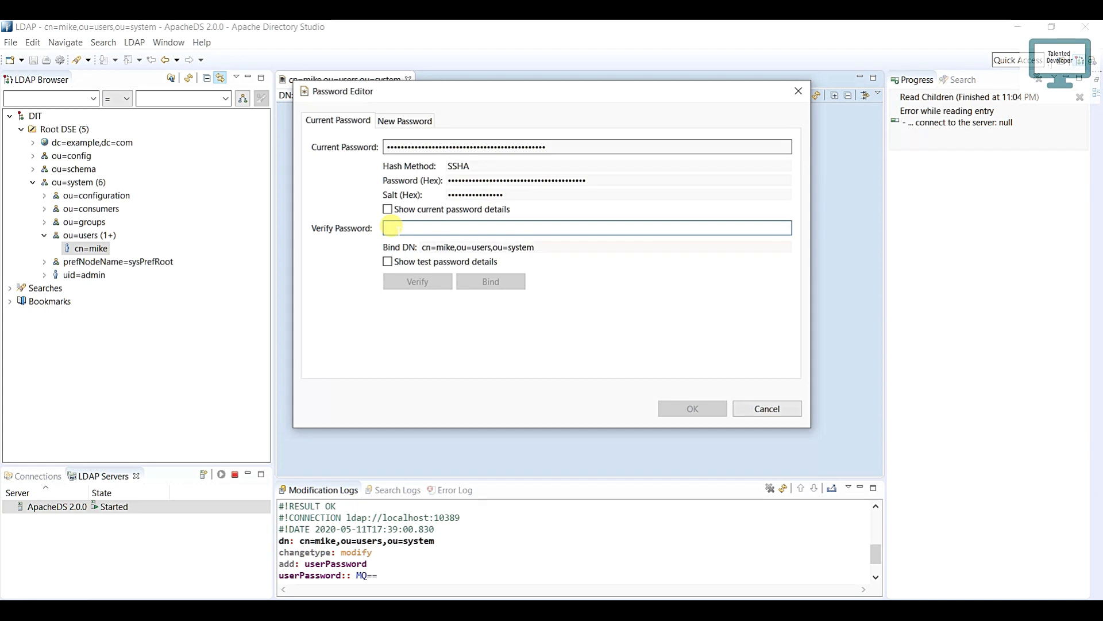
left_click(387, 209)
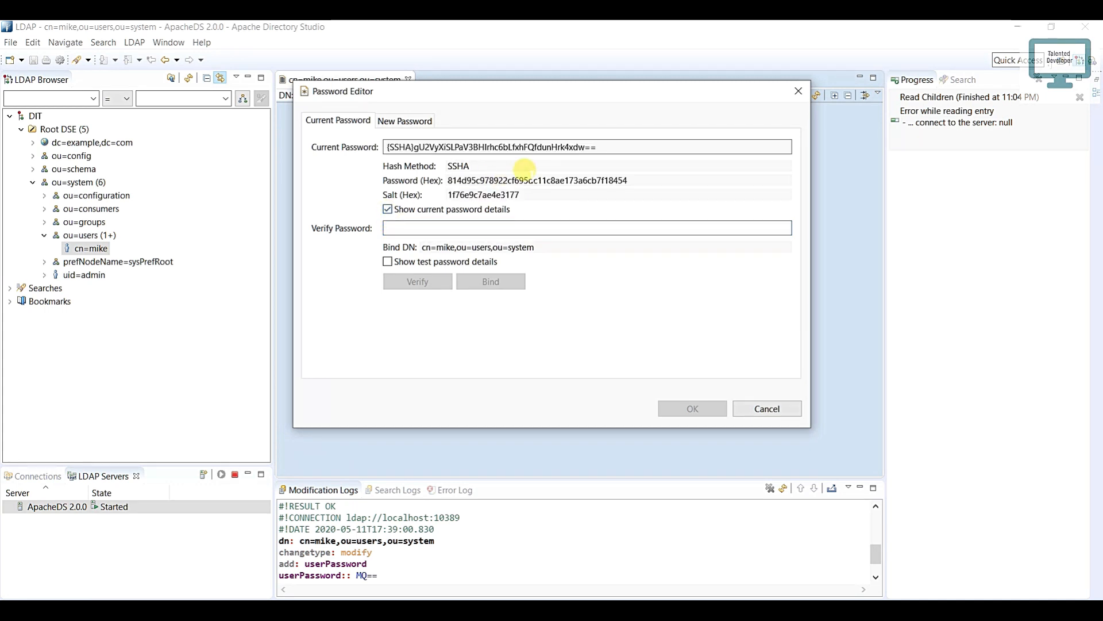
left_click_drag(597, 147, 390, 147)
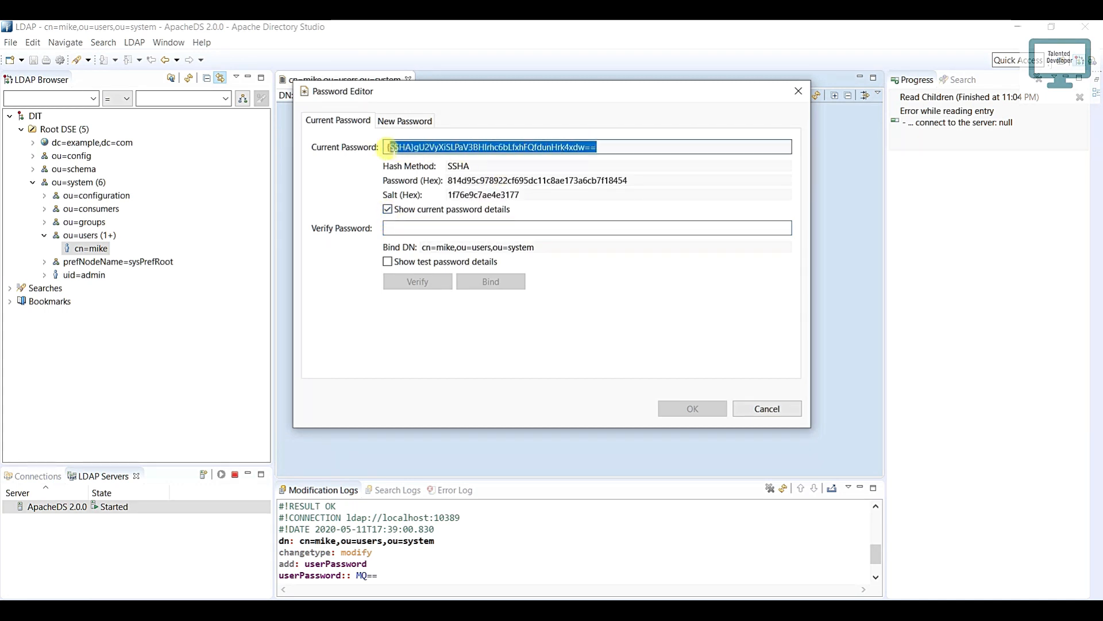
Step: Verify the account password with the test password details shown, and close the password editor without changes
left_click(395, 225)
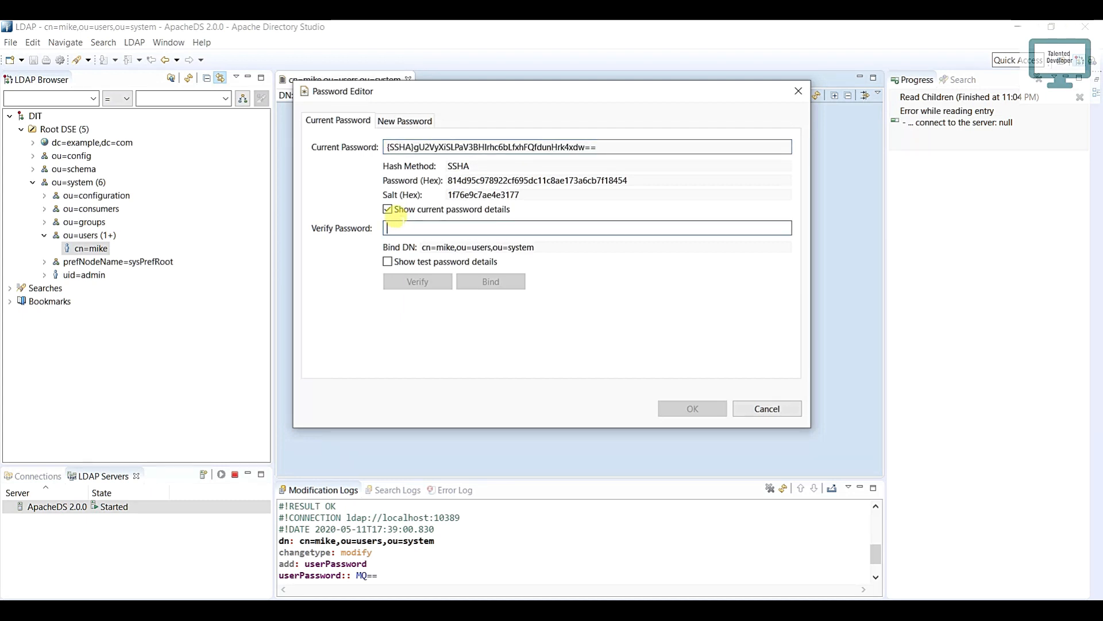
type("1")
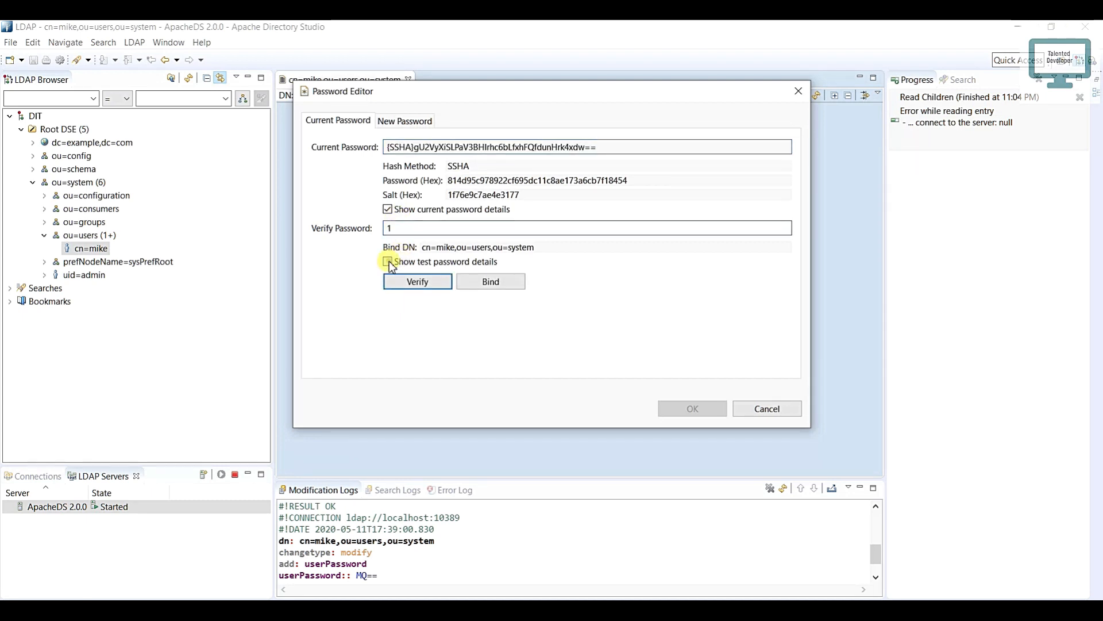
left_click(405, 277)
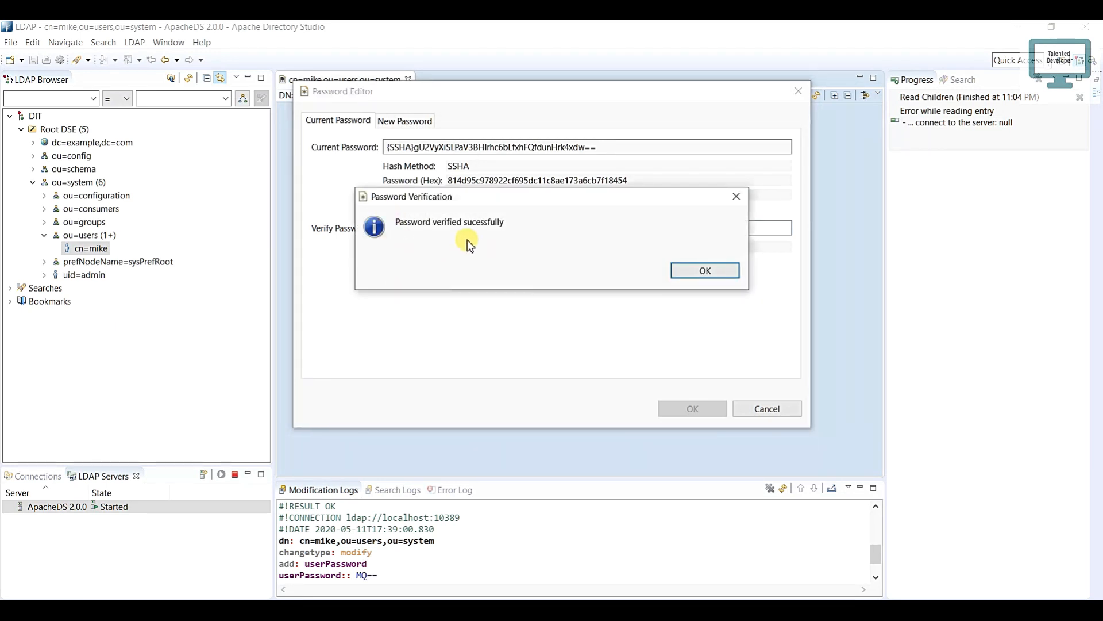
left_click(688, 271)
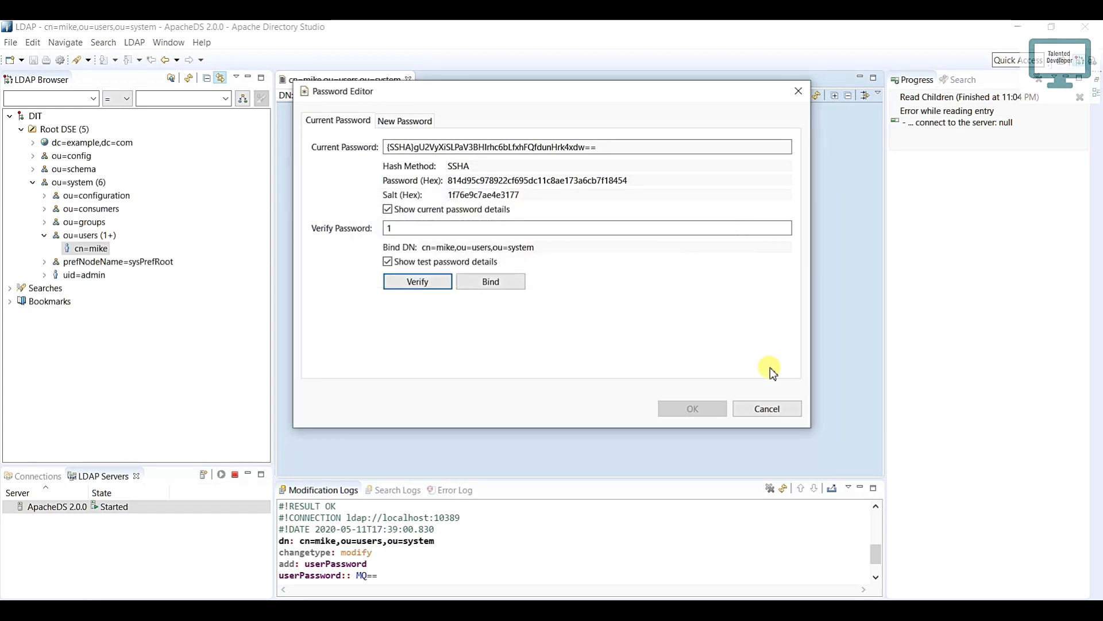
left_click(768, 408)
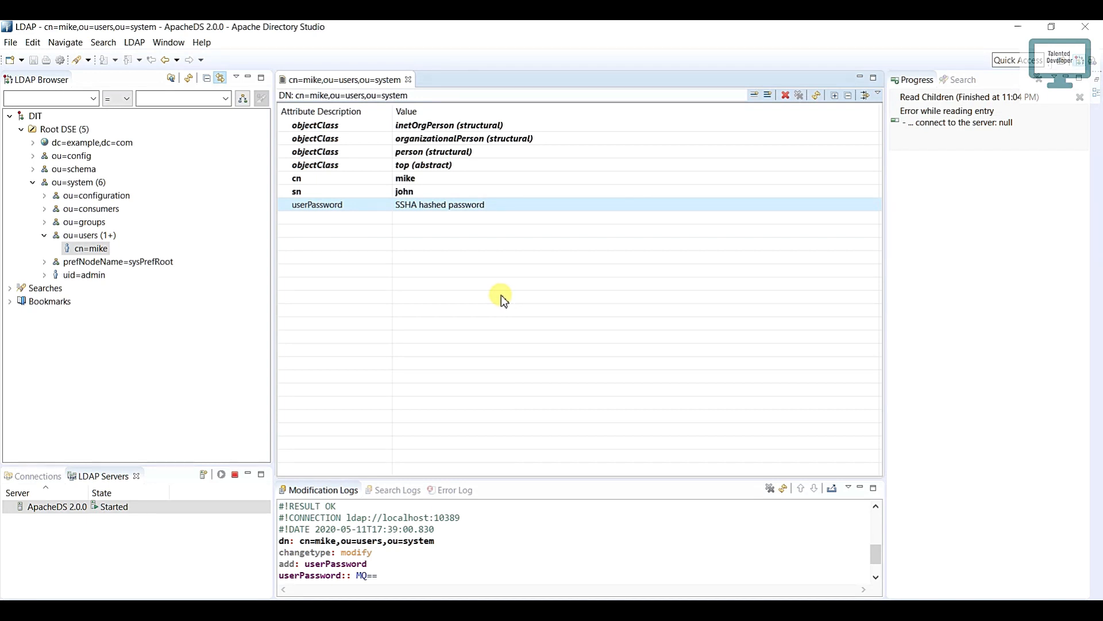
Step: Start a new entry from scratch under ou=users,ou=system with the inetOrgPerson object class
left_click(94, 236)
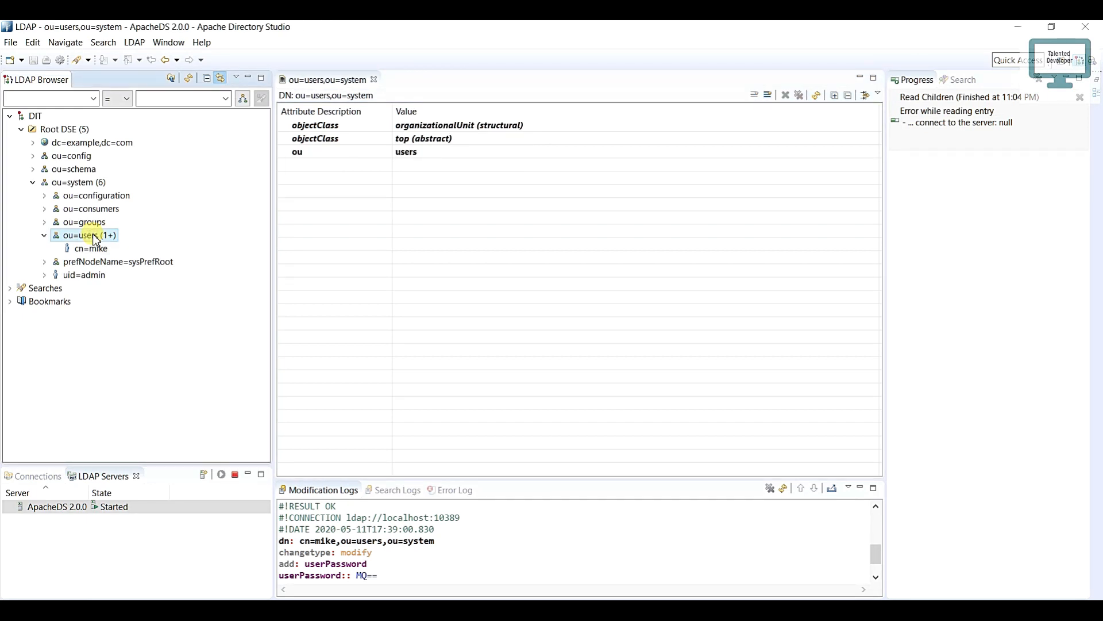
right_click(93, 236)
mouse_move(121, 242)
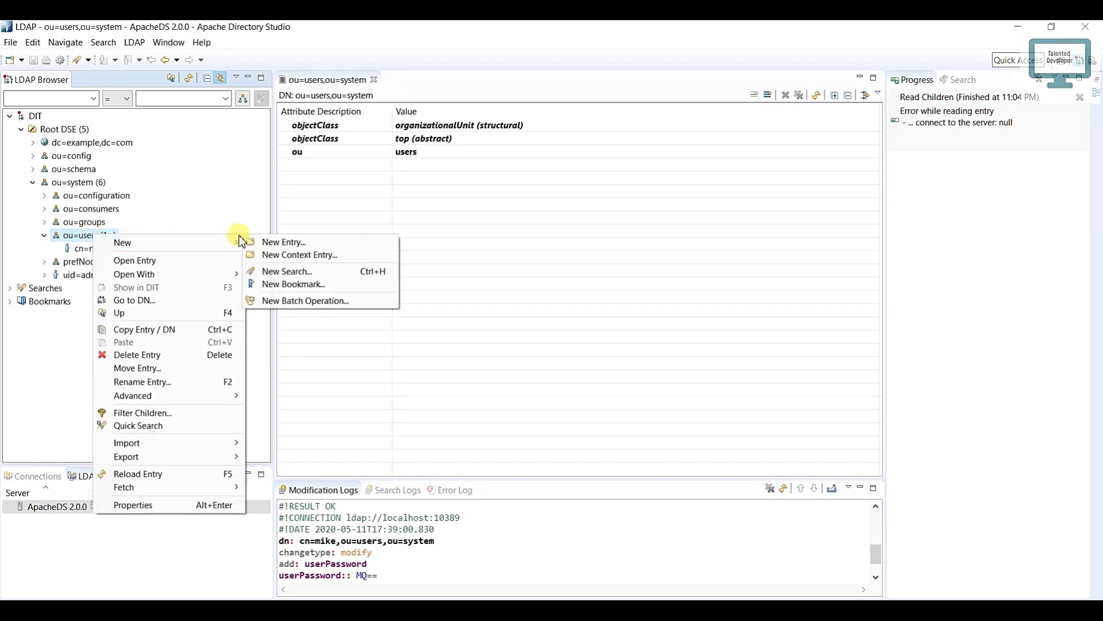
left_click(275, 242)
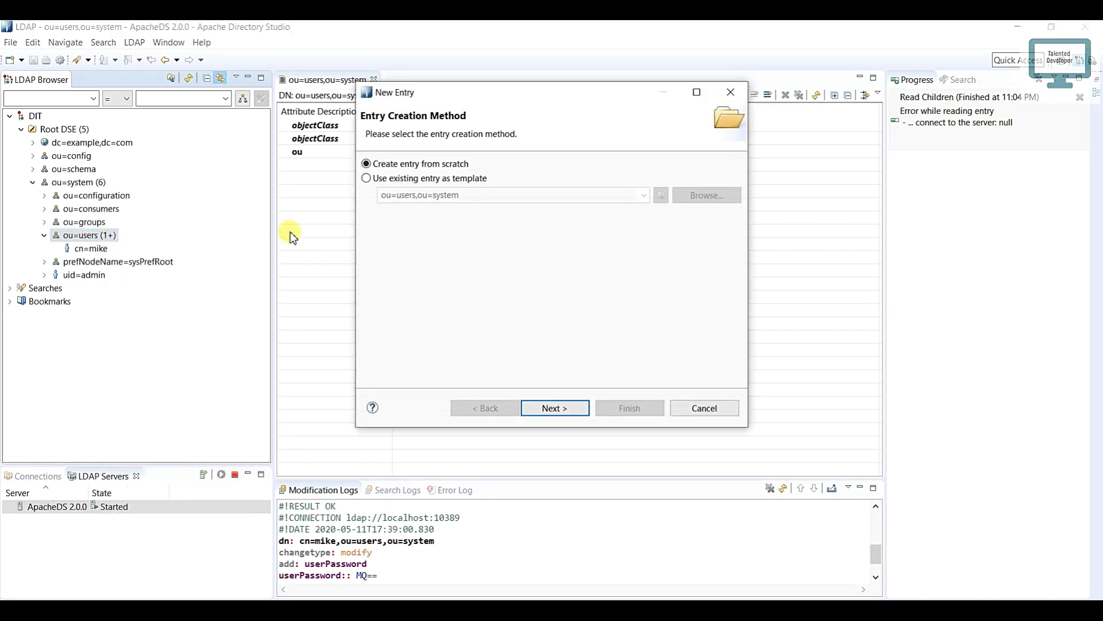
left_click(555, 408)
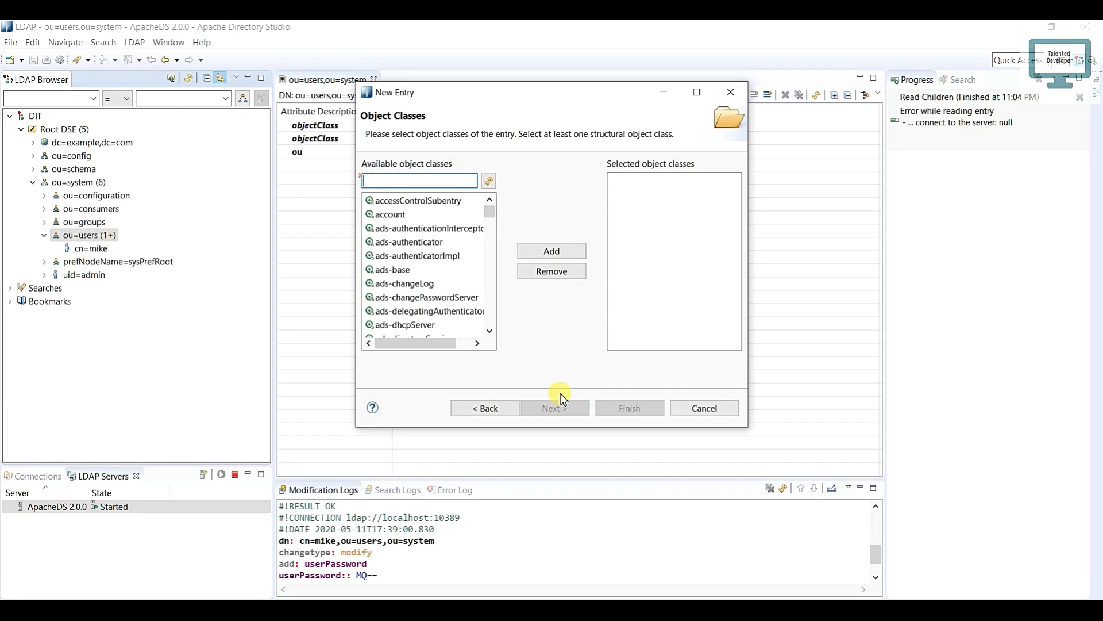
type("in")
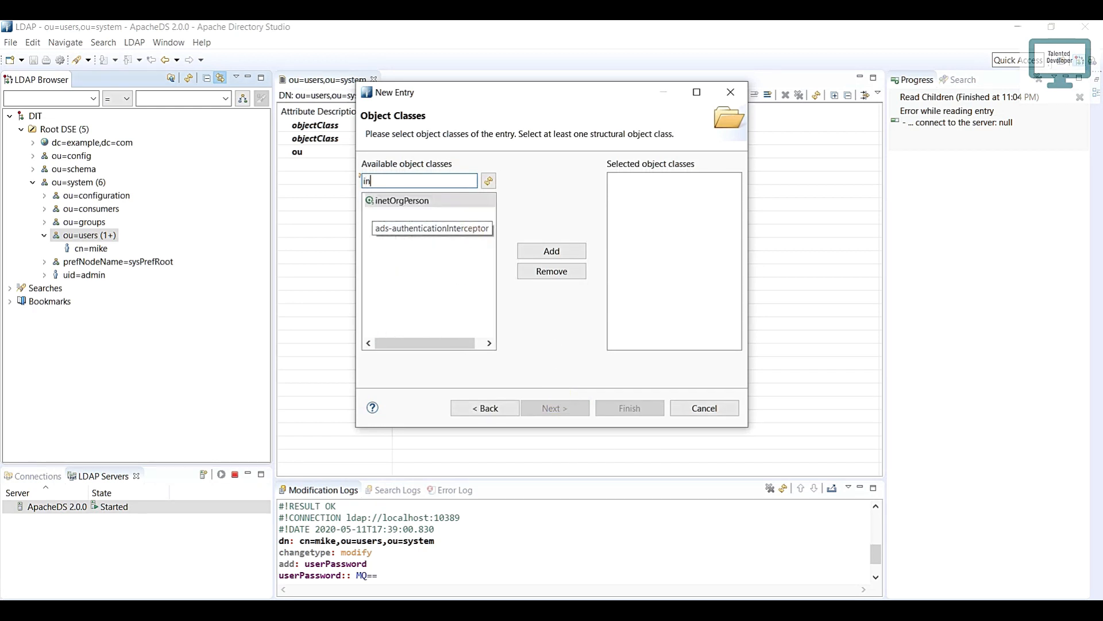
double_click(426, 202)
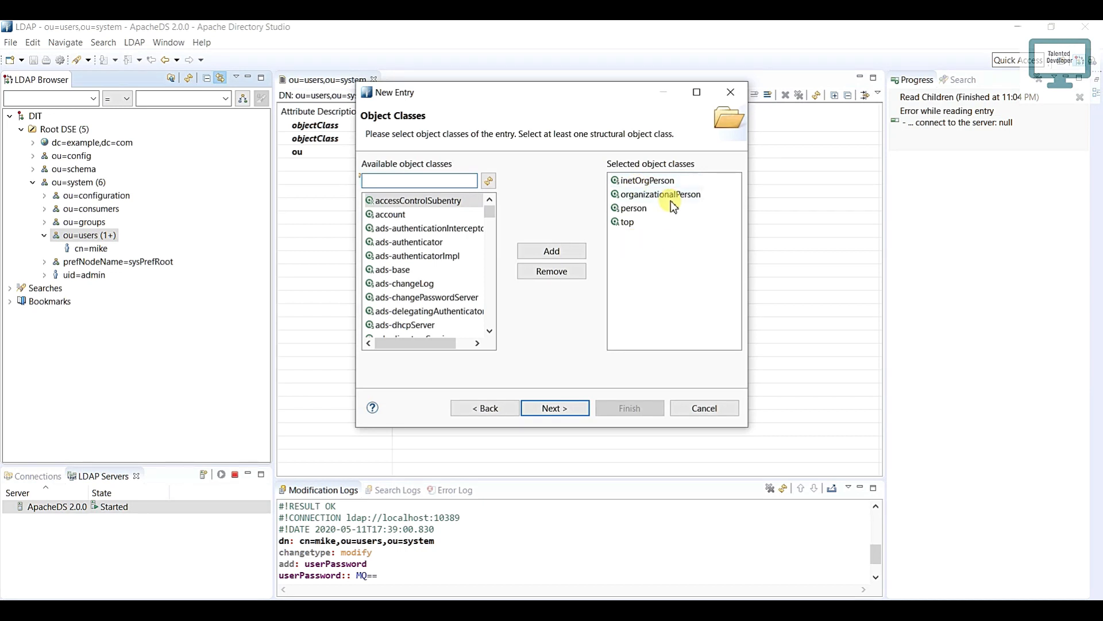
left_click(568, 405)
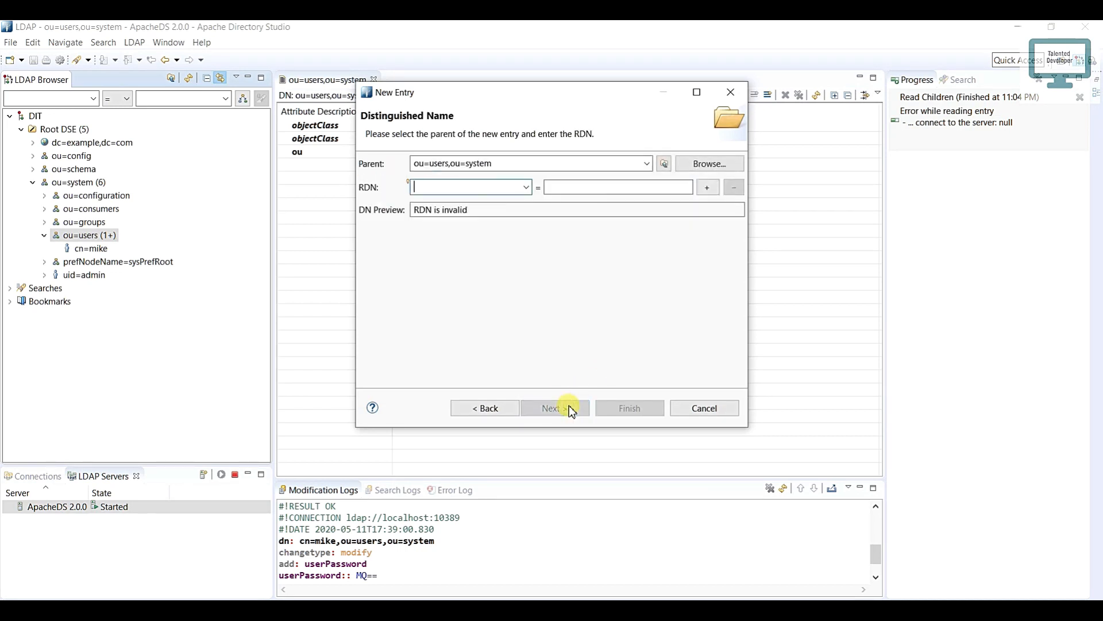
Step: Set the new entry's RDN to cn with the person's first name, enter the surname as sn, and create the entry
type("cn")
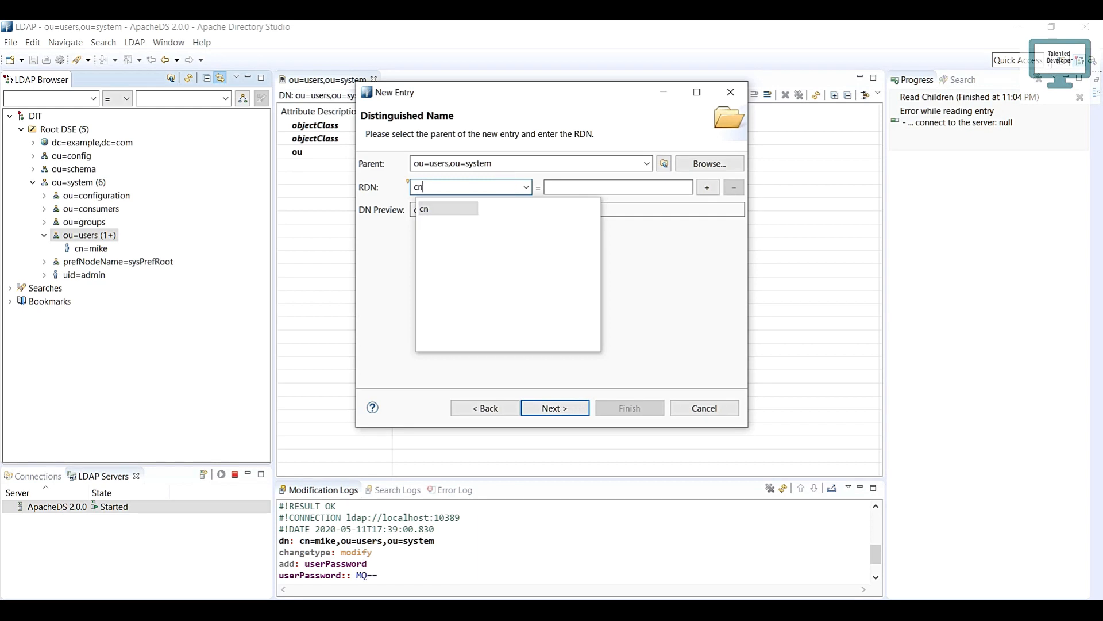
left_click(562, 184)
type("jil")
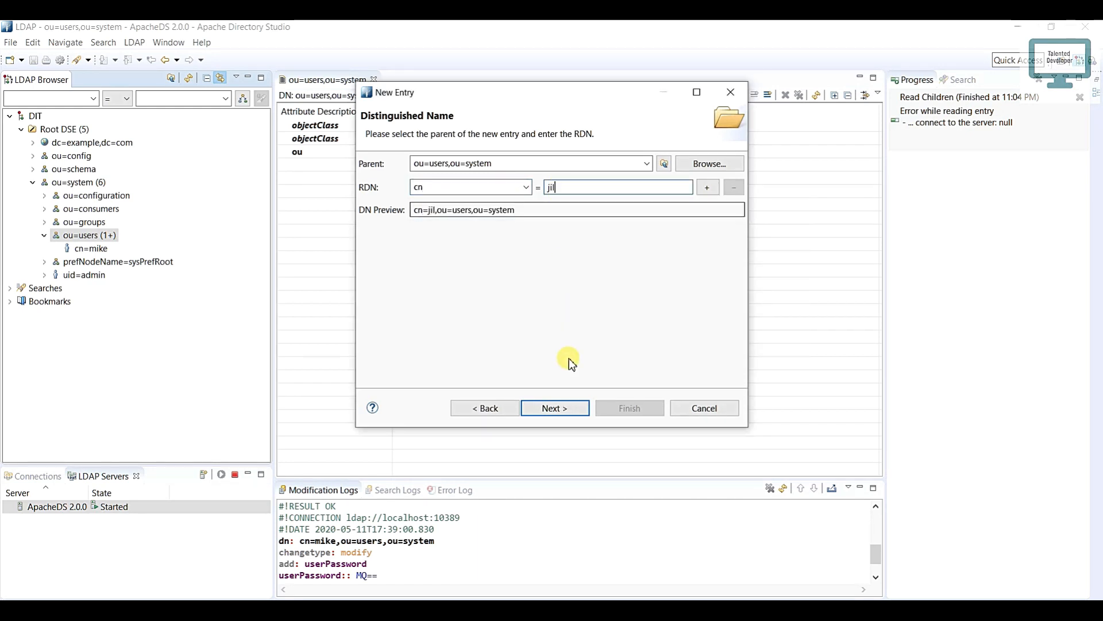
left_click(562, 407)
type("joh")
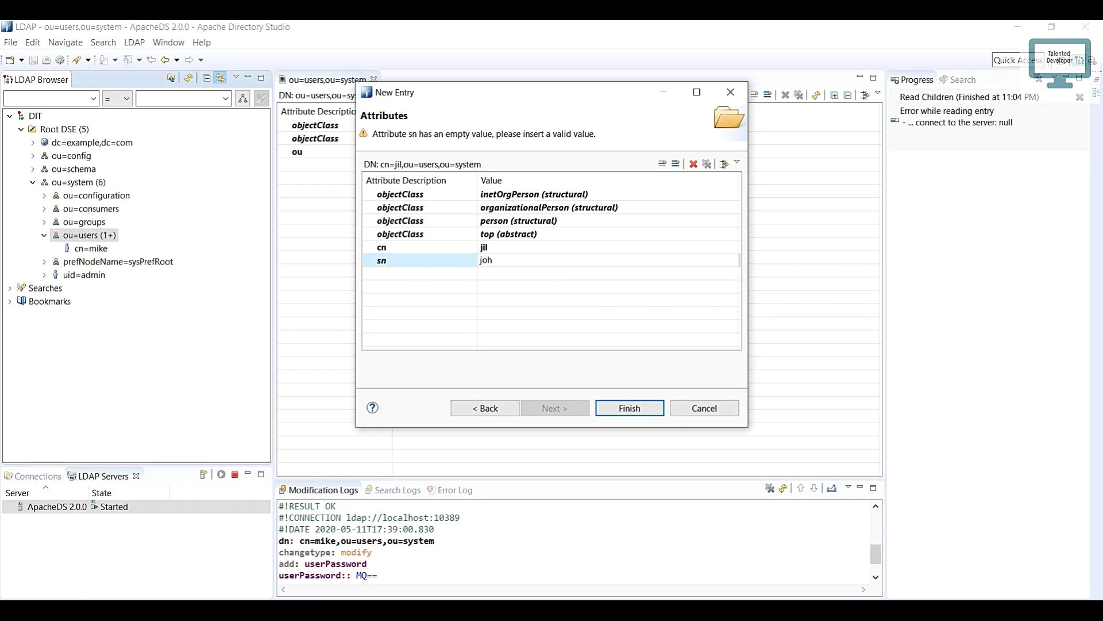
type("n")
left_click(632, 407)
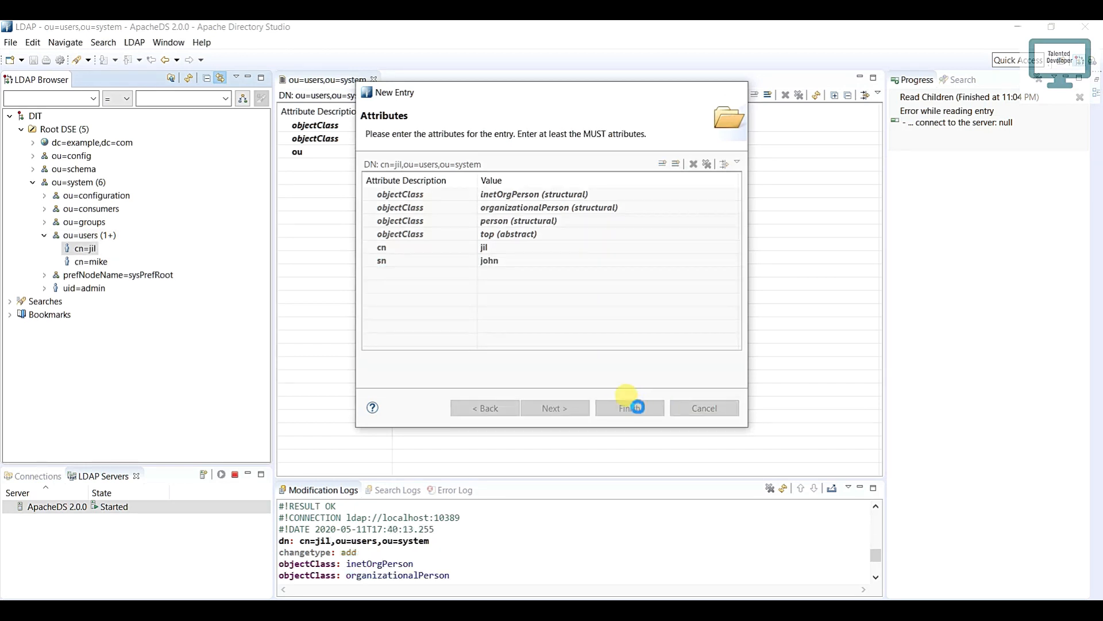
Step: Examine the DN and URL in the properties of the ou=users entry that has a userPassword, and close them
left_click(89, 262)
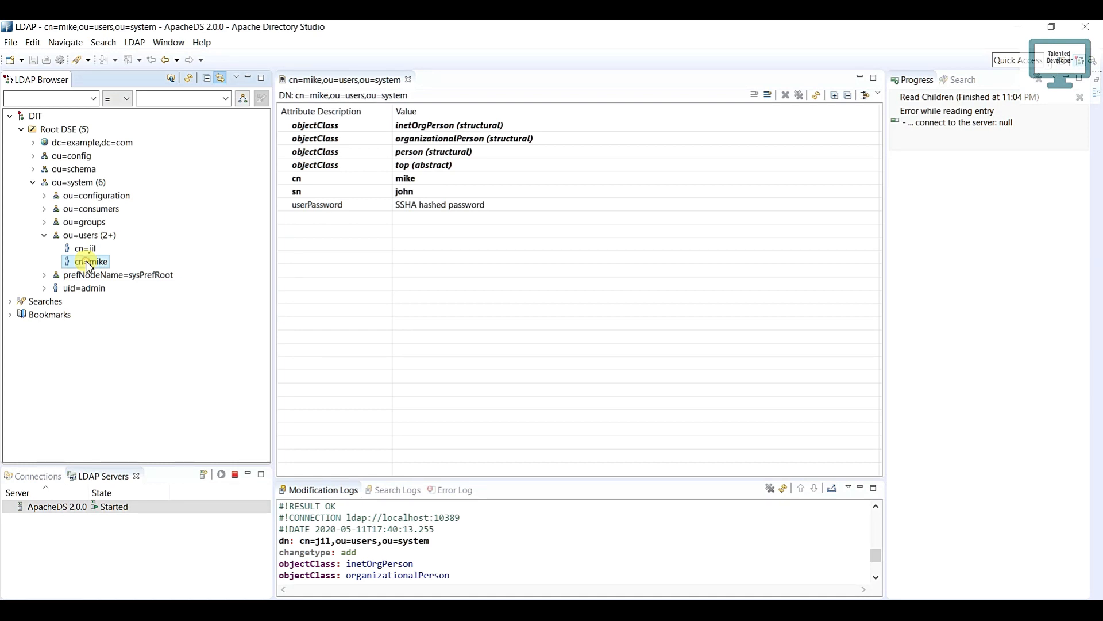
right_click(89, 265)
left_click(154, 532)
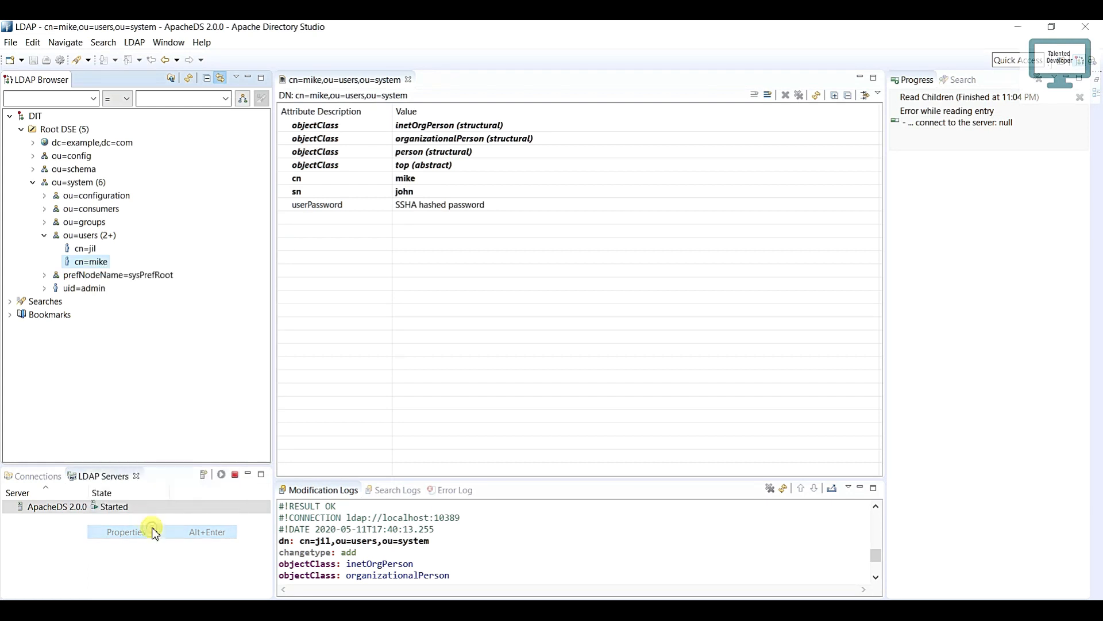
left_click_drag(582, 144, 472, 145)
left_click_drag(671, 158, 476, 156)
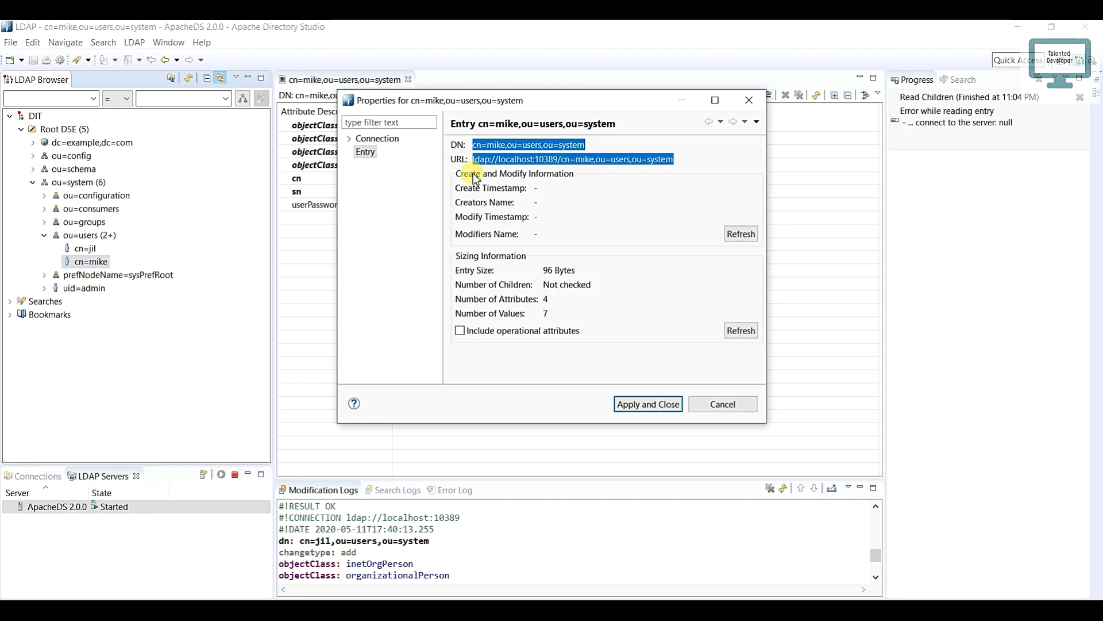
left_click_drag(473, 145, 579, 145)
left_click_drag(676, 159, 462, 158)
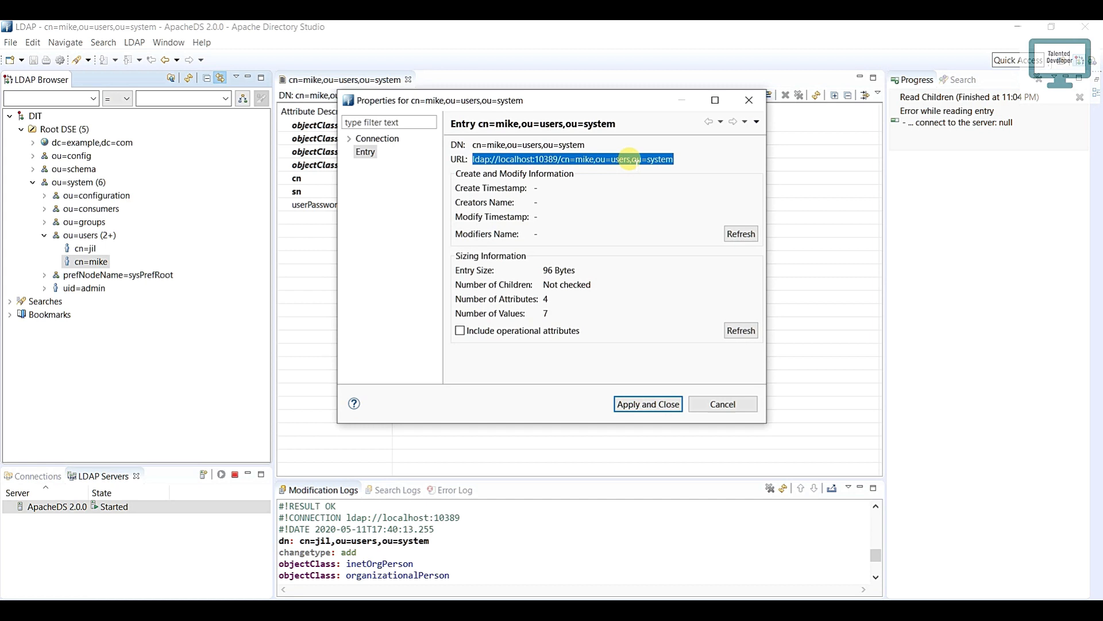
left_click(749, 100)
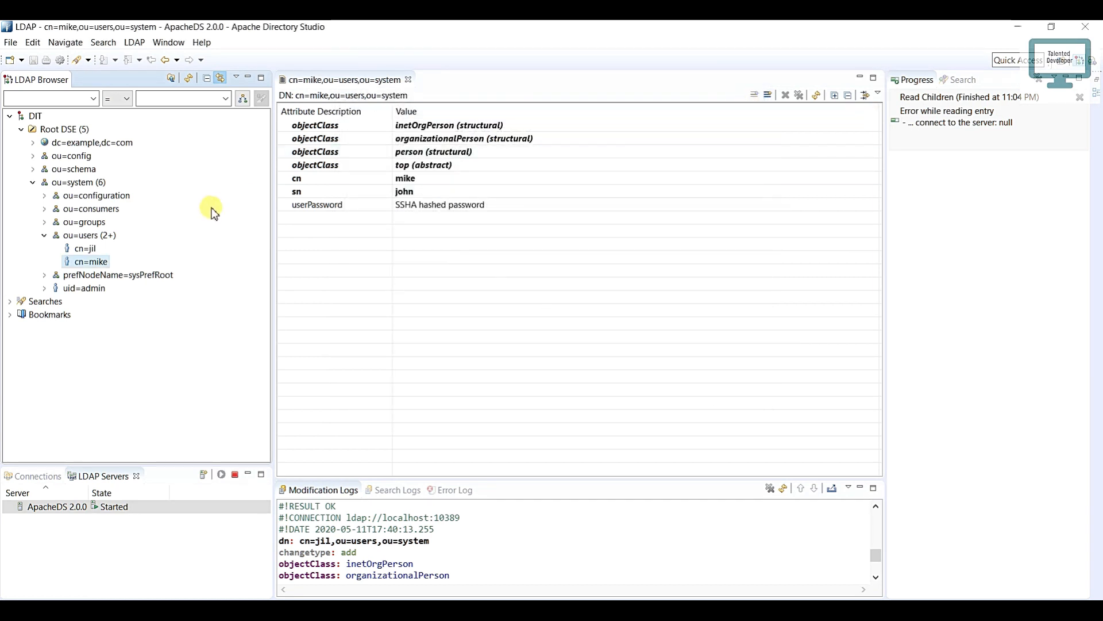
Step: Expand ou=groups and examine the uniqueMember attribute of cn=Administrators
left_click(45, 222)
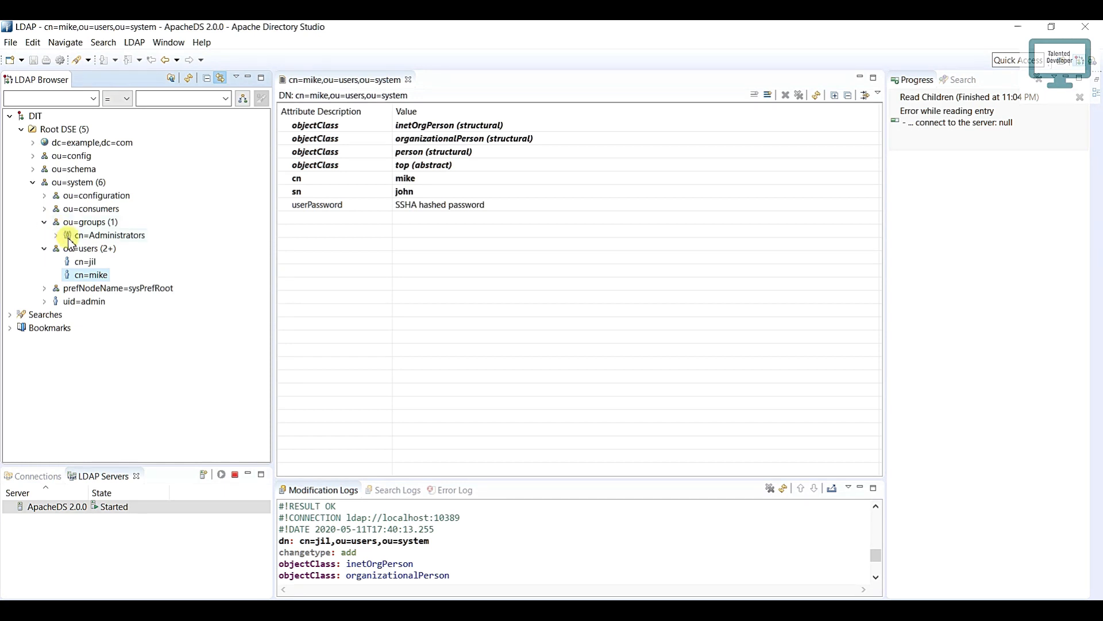
left_click(81, 238)
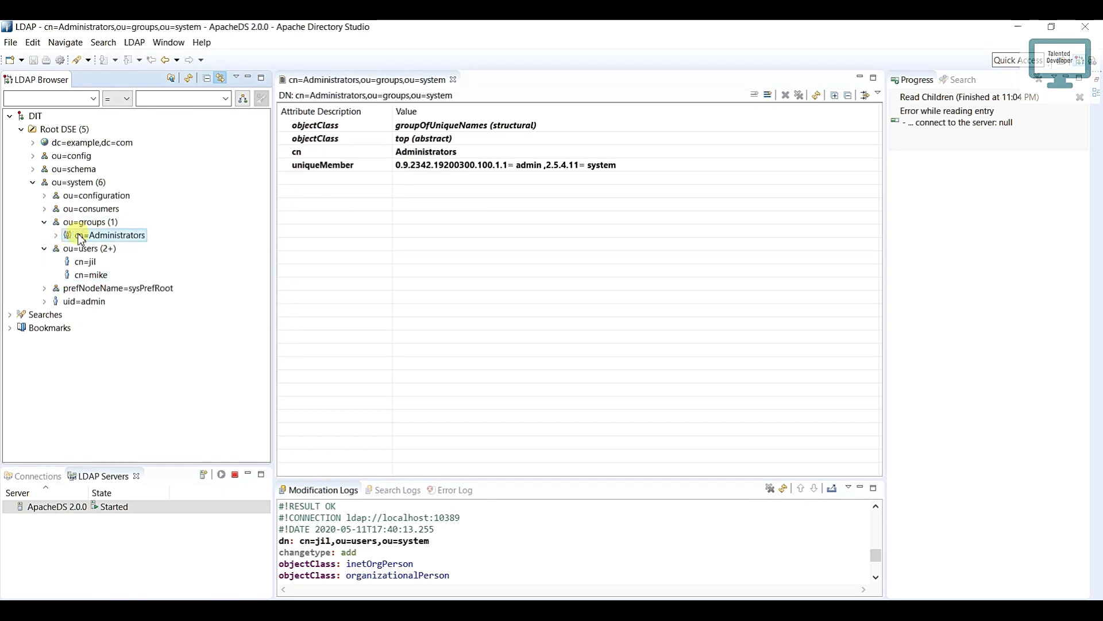
left_click(315, 168)
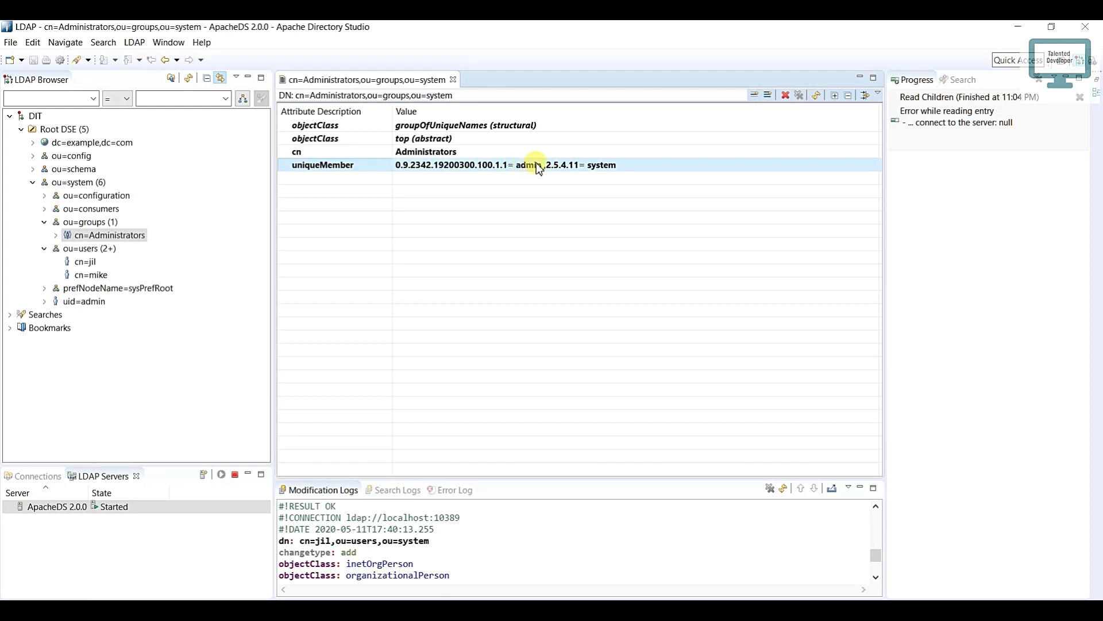
Step: Show the current password details of the uid=admin entry's userPassword, and close the password editor without changes
left_click(94, 306)
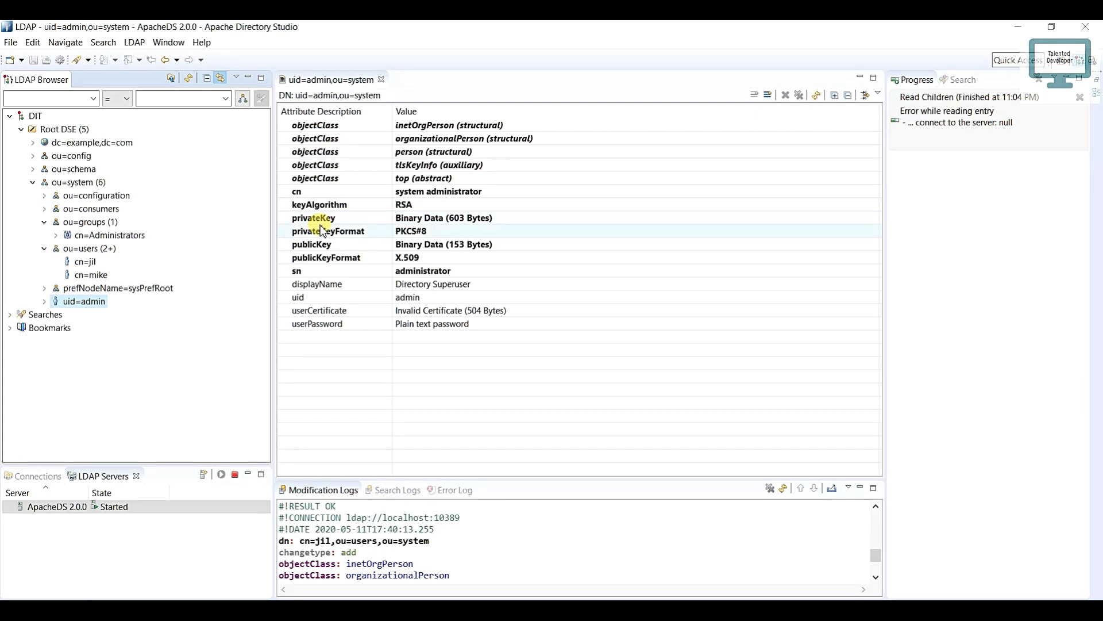
double_click(407, 322)
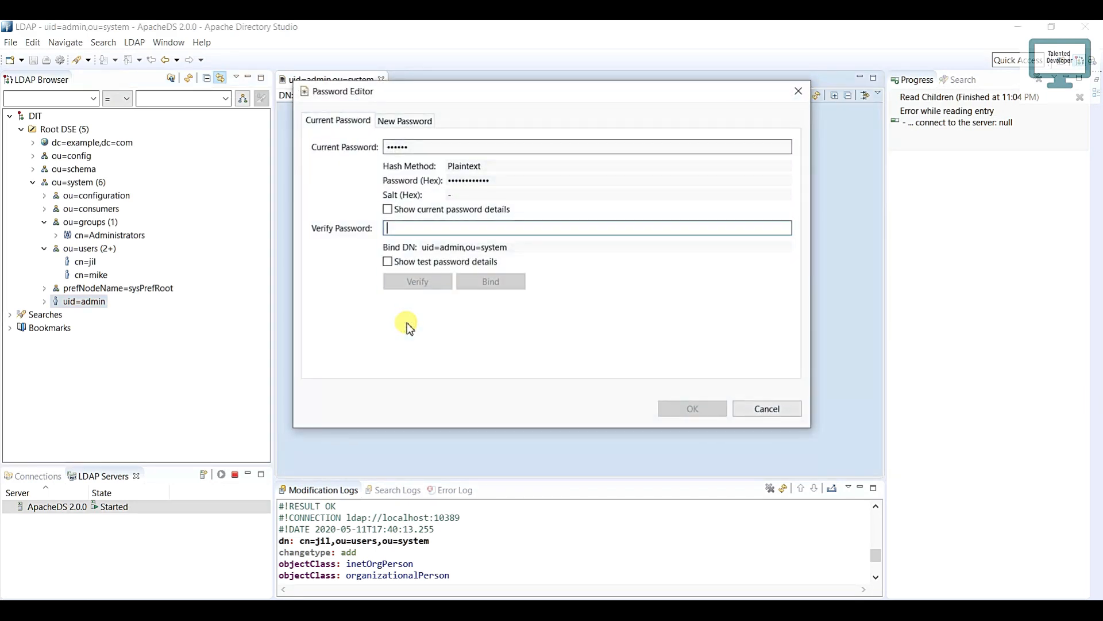
left_click(387, 209)
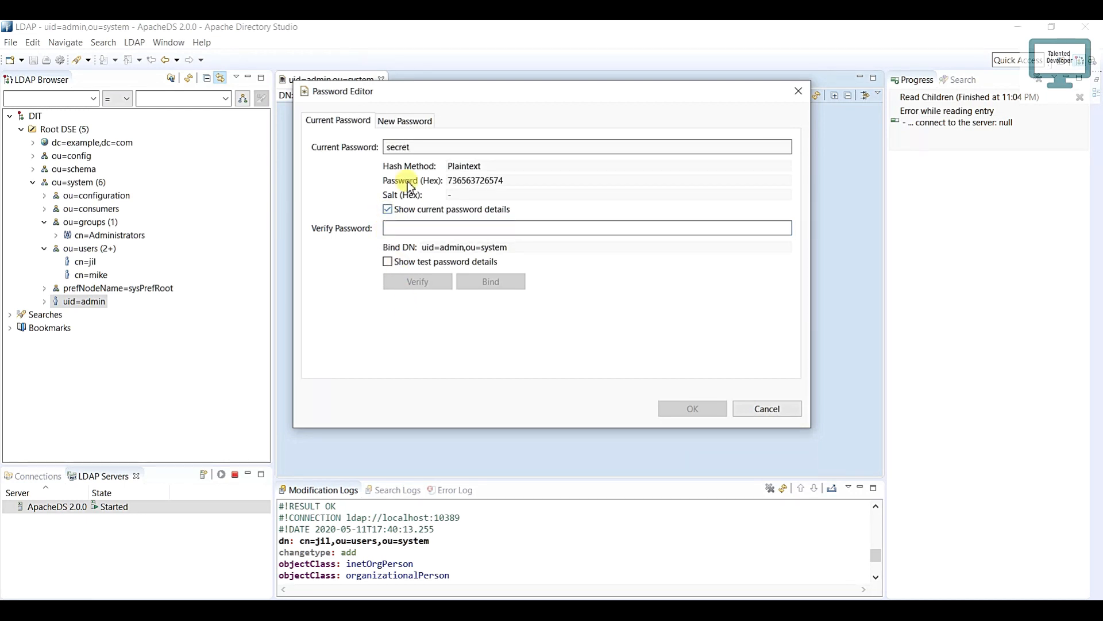
left_click_drag(411, 148, 388, 147)
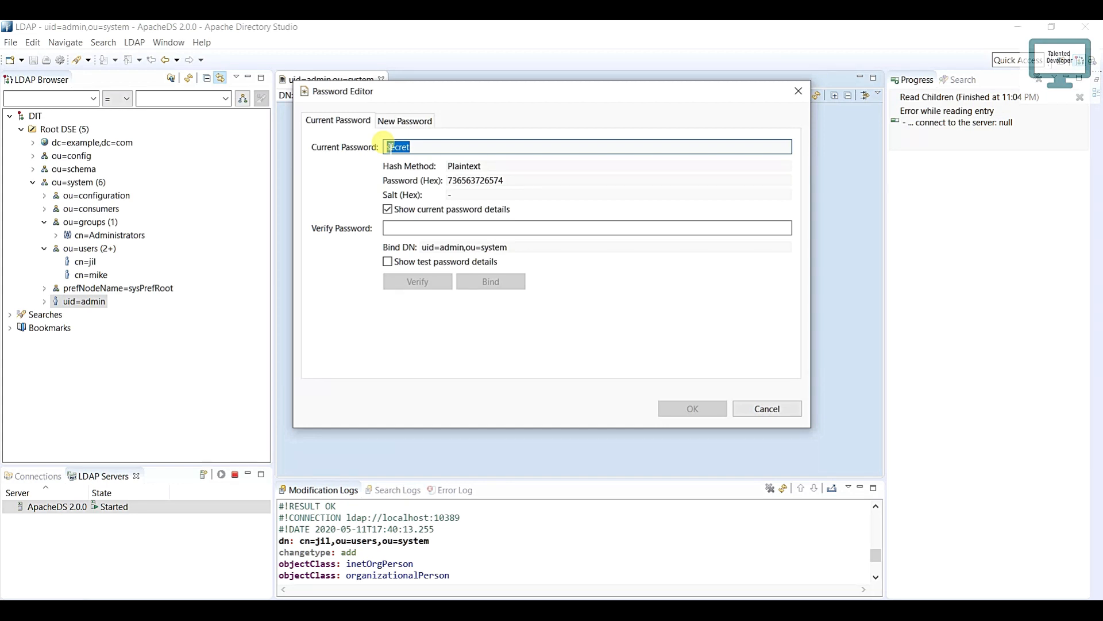
left_click(786, 89)
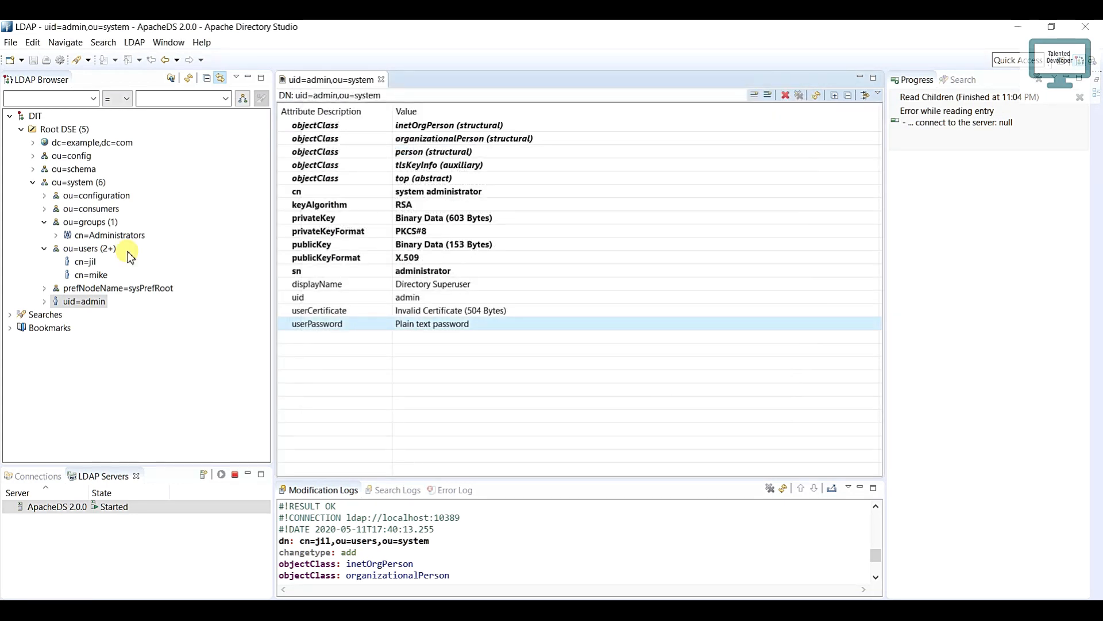
Step: Copy the DN from the properties of the ou=users person entry that has no userPassword
left_click(85, 263)
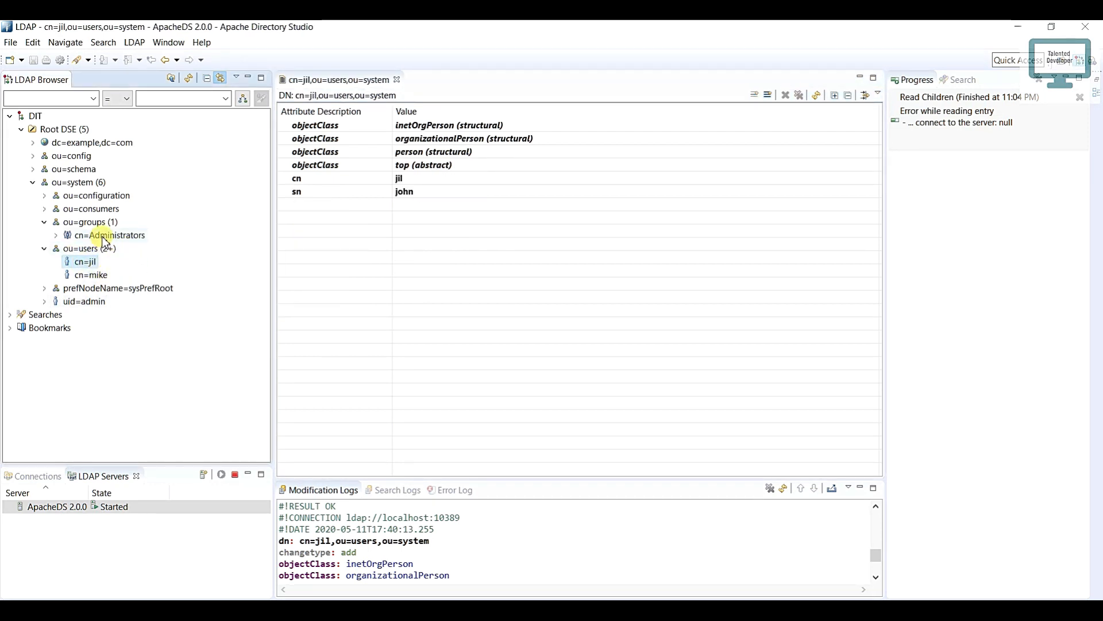
right_click(89, 269)
left_click(148, 535)
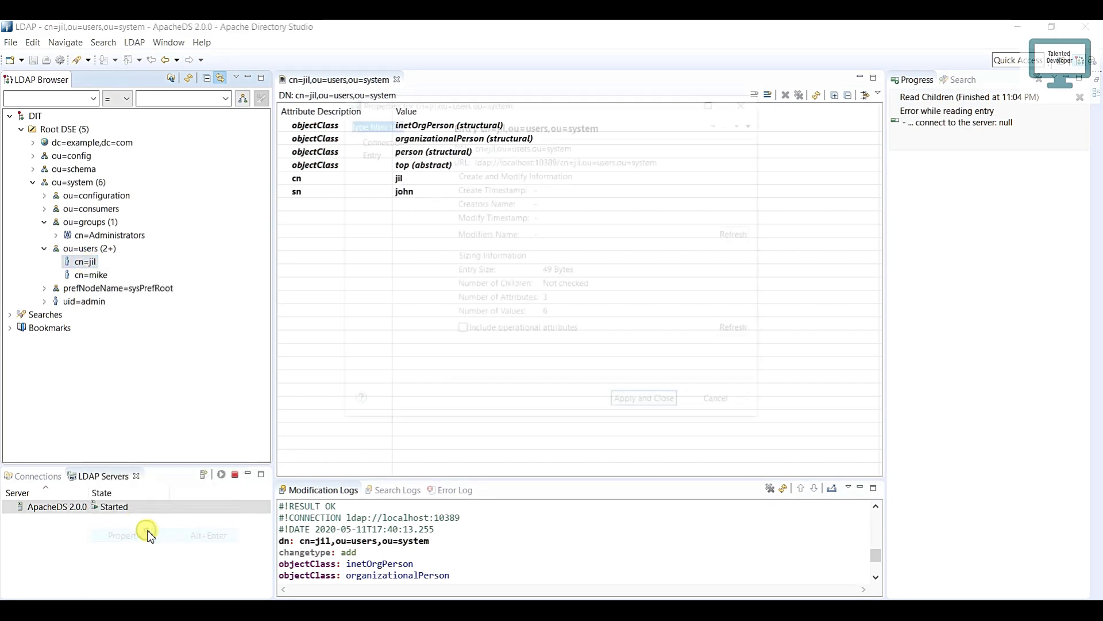
left_click_drag(574, 145, 470, 147)
key("ctrl+c")
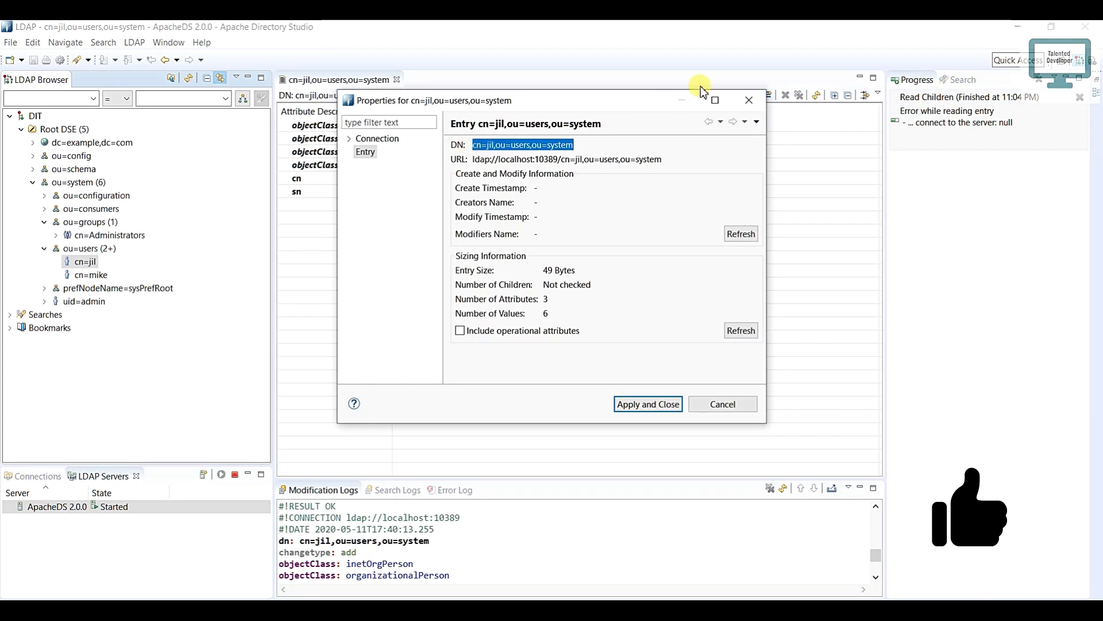
left_click(748, 100)
Step: Add a uniqueMember attribute to cn=Administrators under ou=groups with the copied user DN, and review the logged modification
left_click(118, 239)
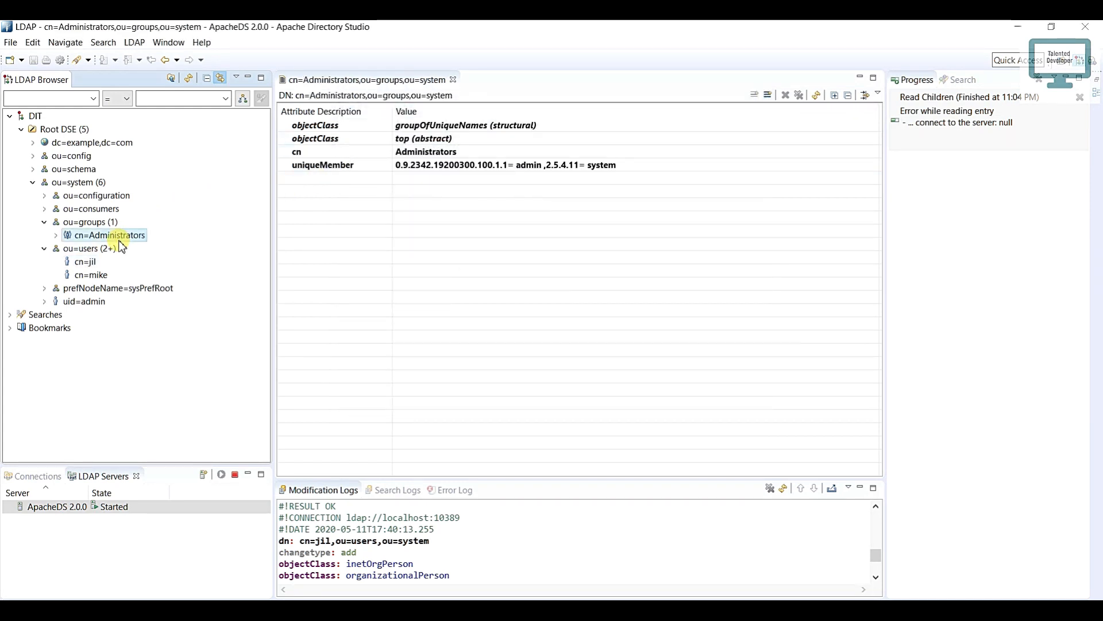
left_click(325, 176)
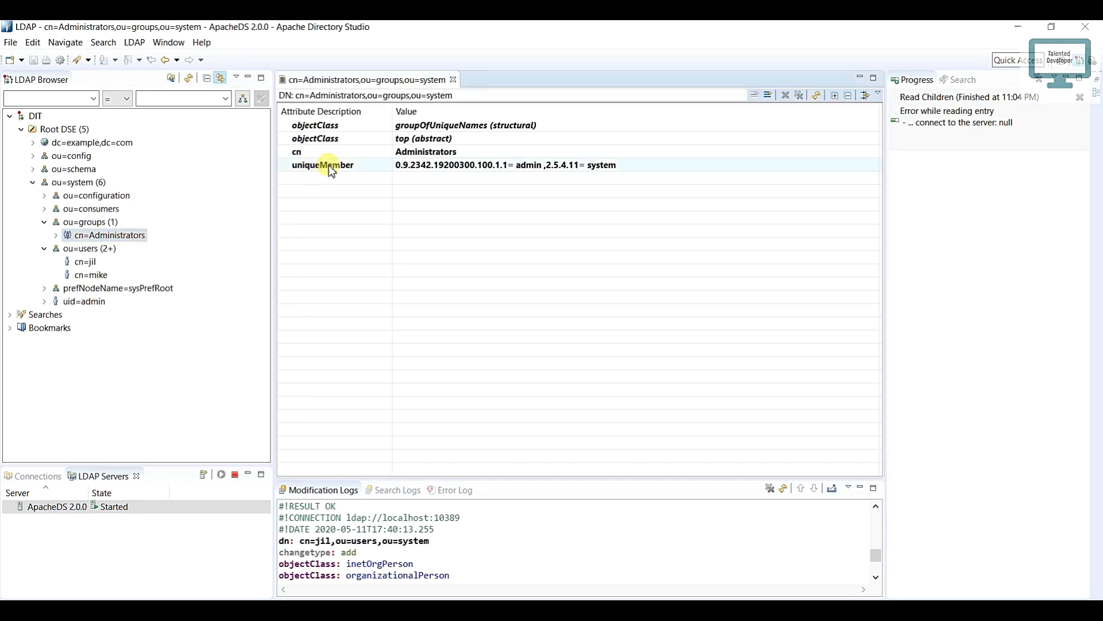
left_click(768, 94)
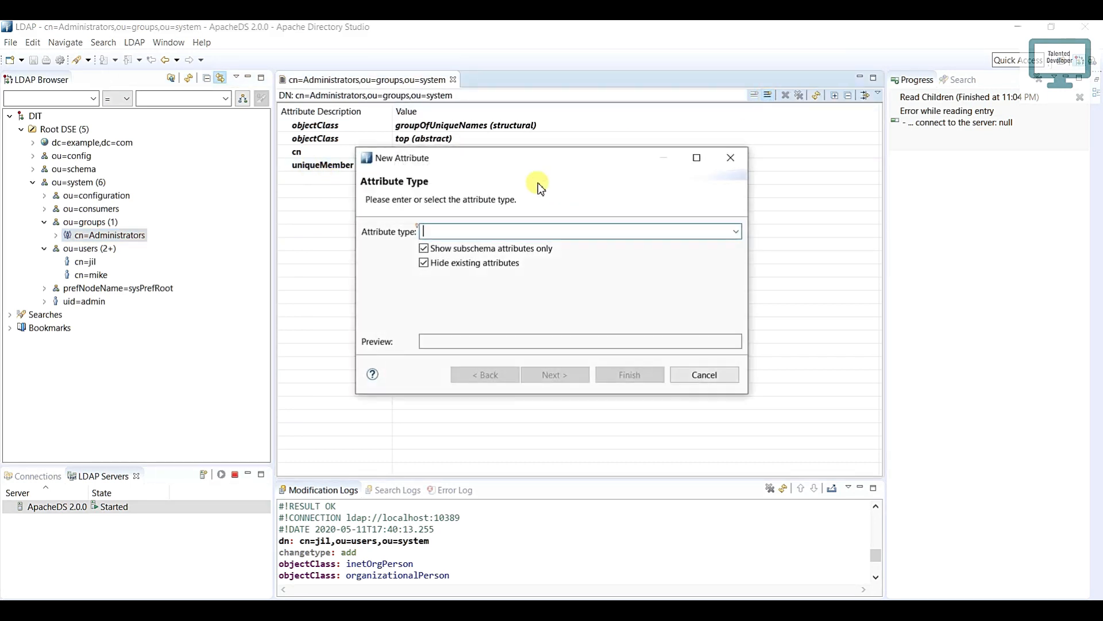
type("un")
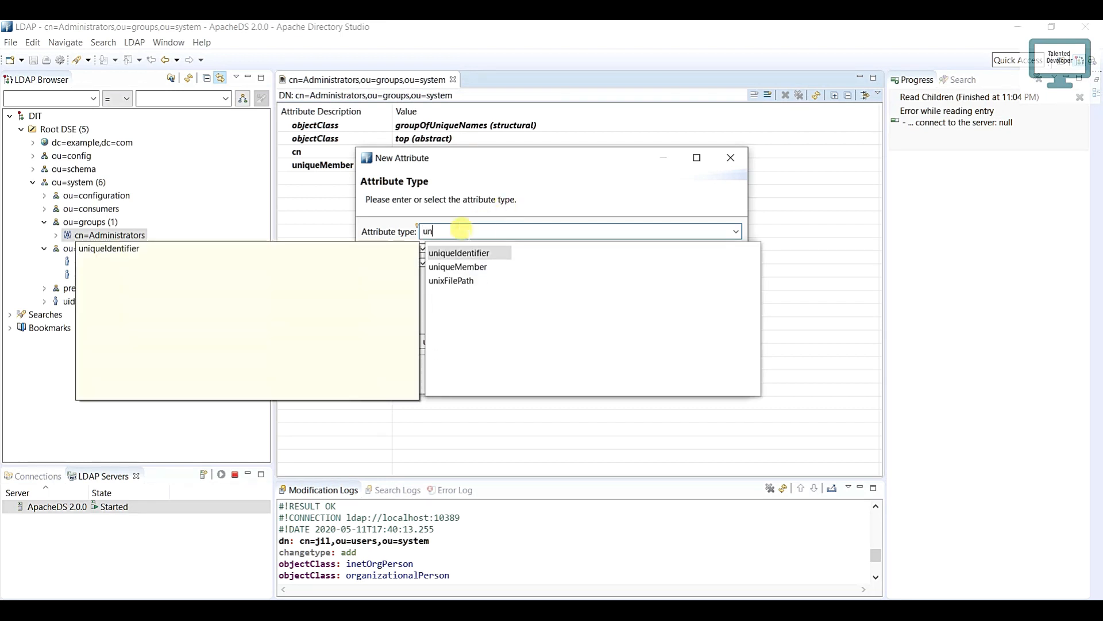
left_click(460, 266)
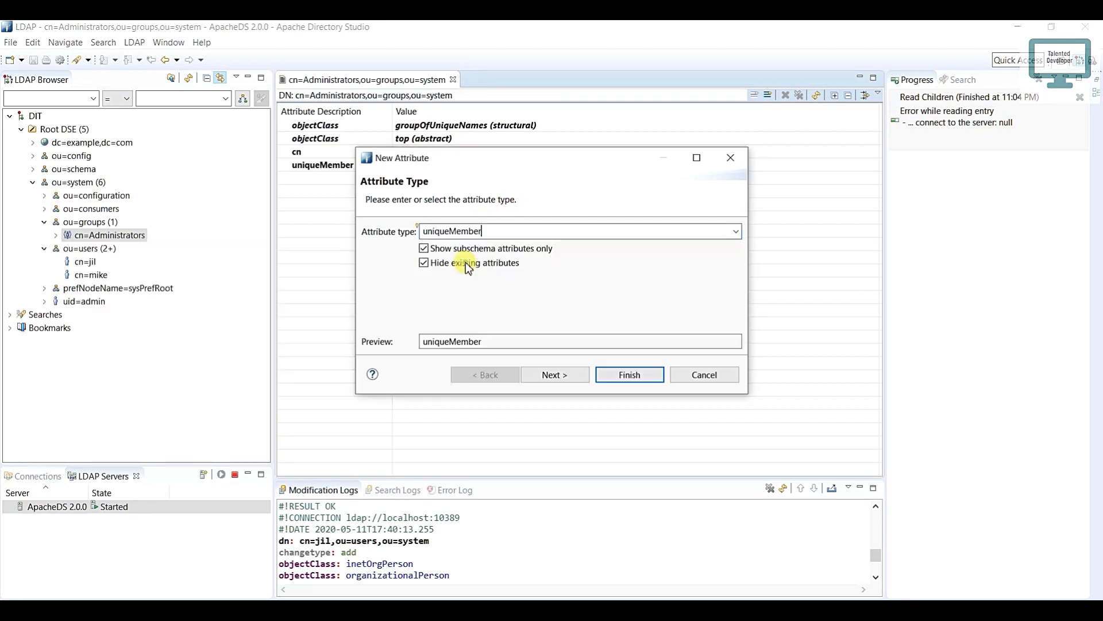
left_click(630, 374)
key("ctrl+v")
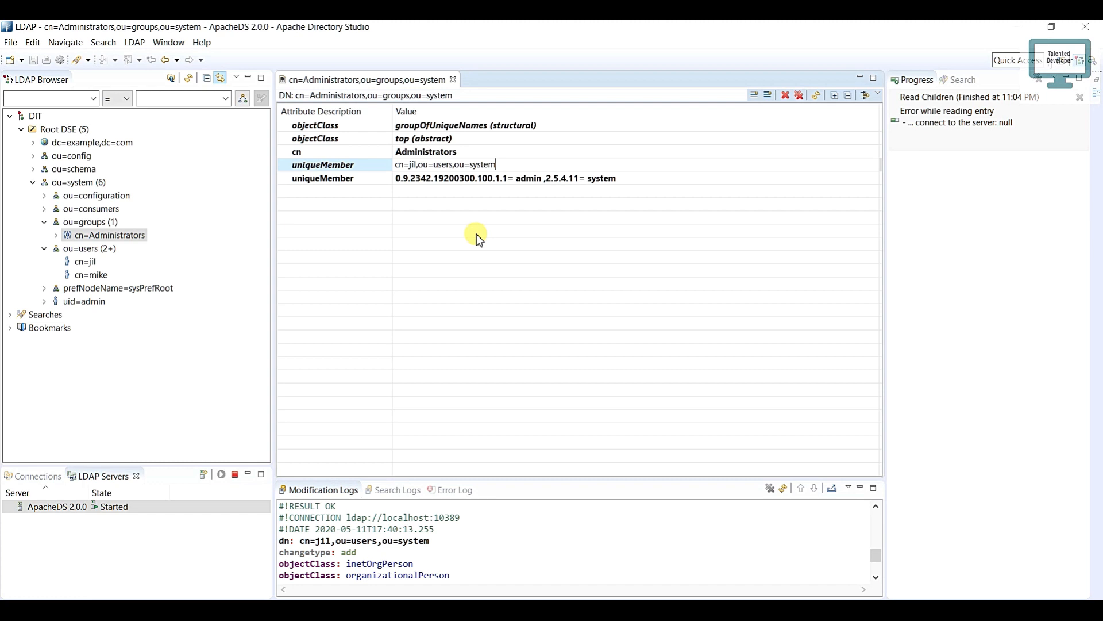
key("Return")
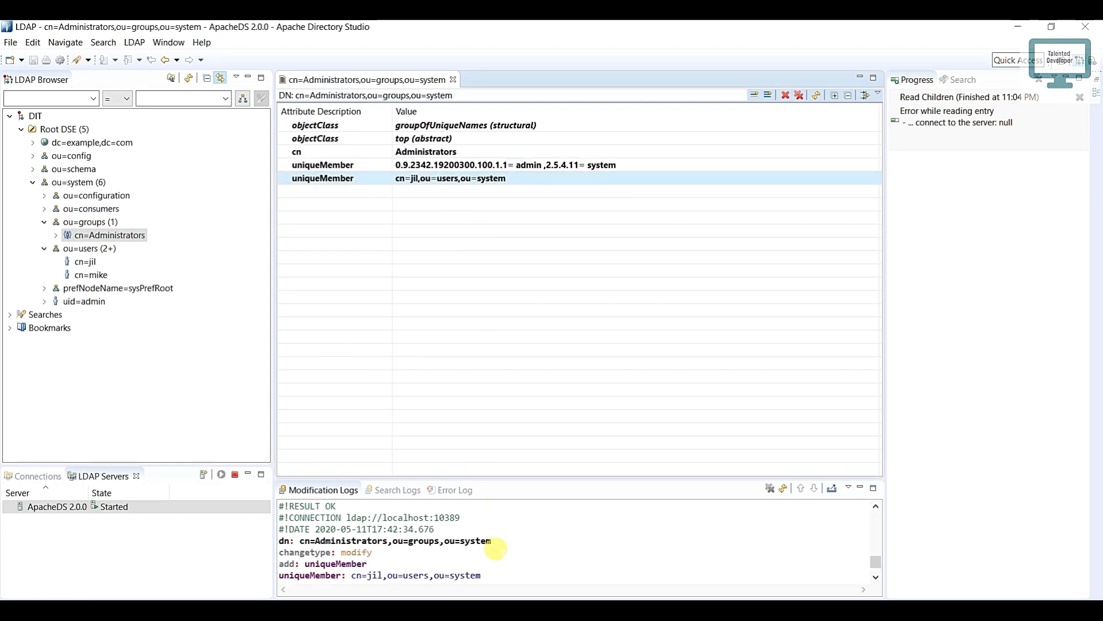
left_click_drag(488, 575, 283, 539)
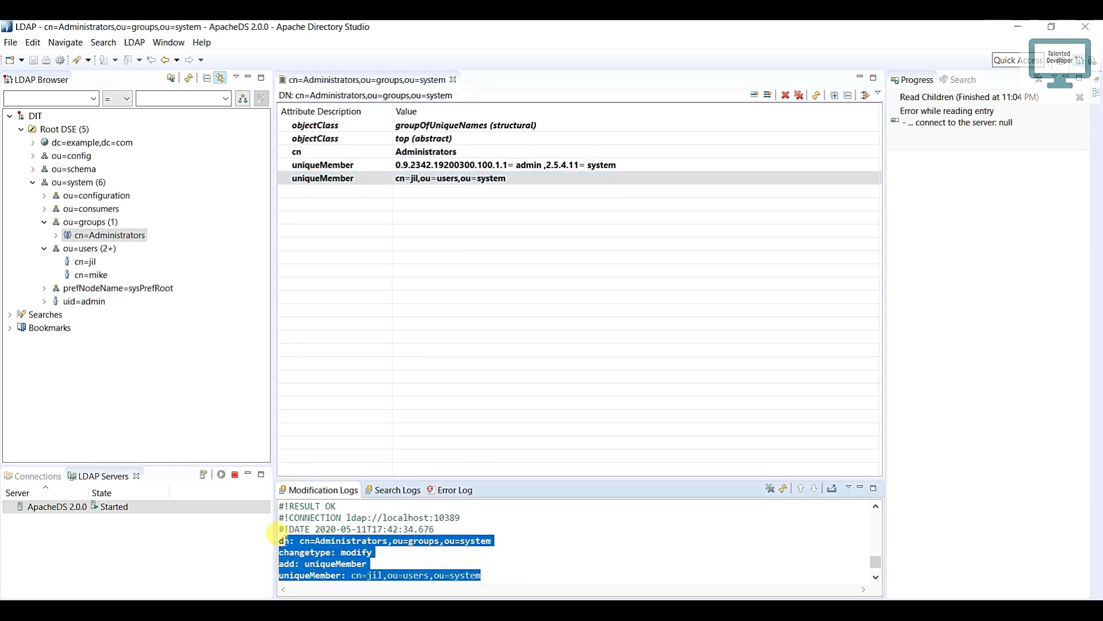
left_click(362, 187)
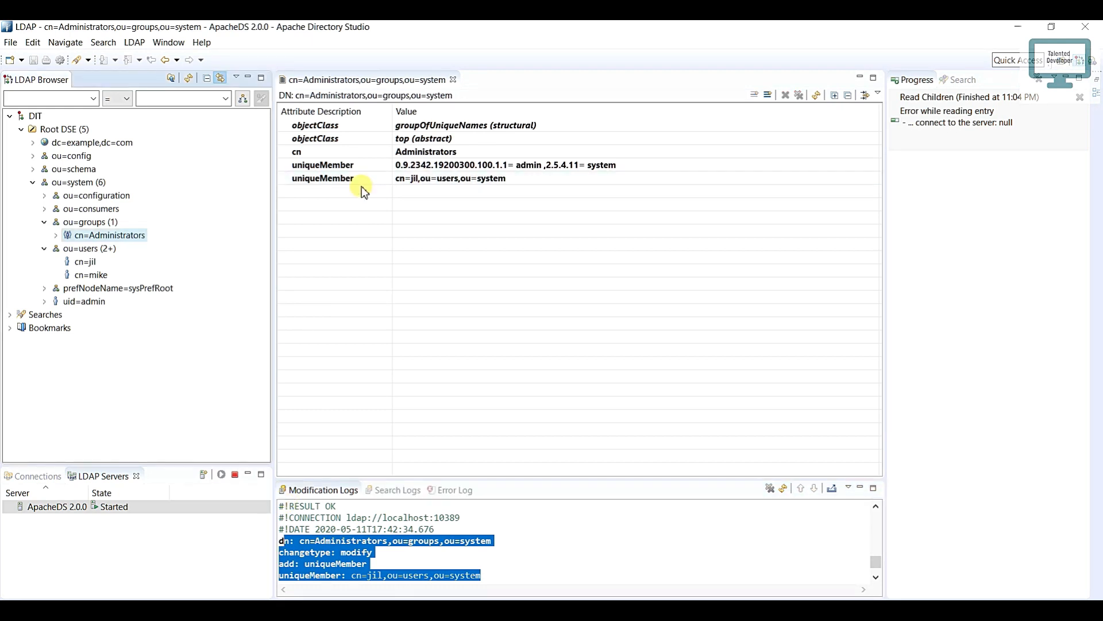